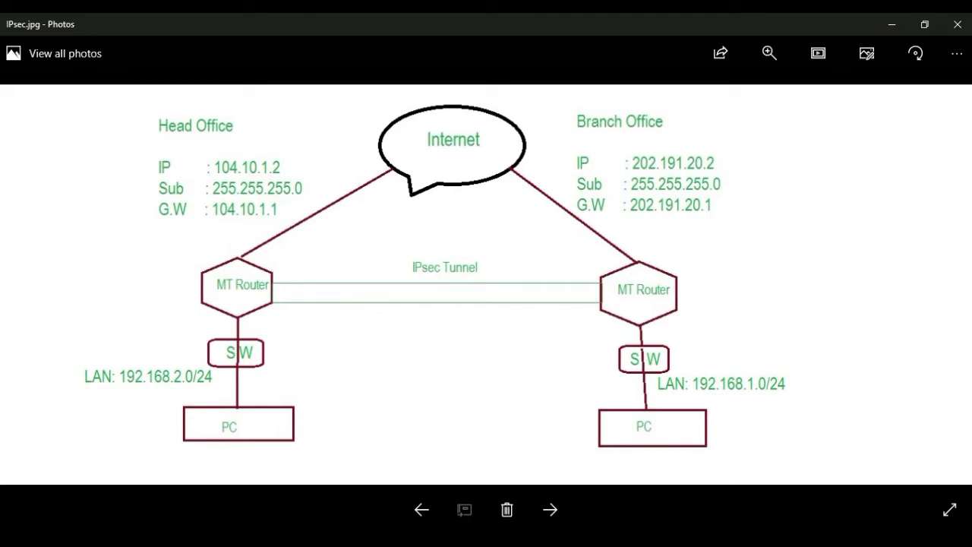
Minimize the IPsec.jpg diagram in Photos so the desktop shows.
click(471, 541)
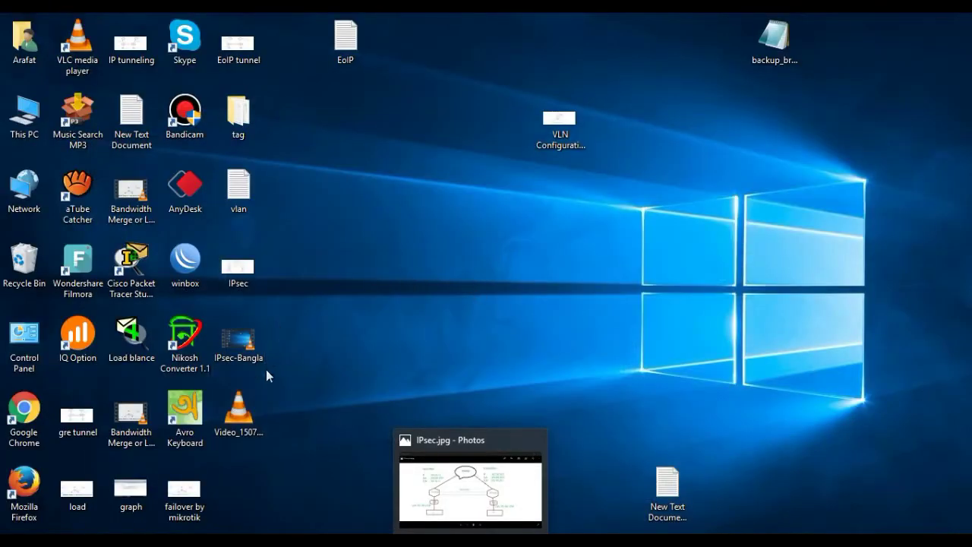
Launch WinBox, connect to the router as admin, and maximize the session window.
double_click(185, 260)
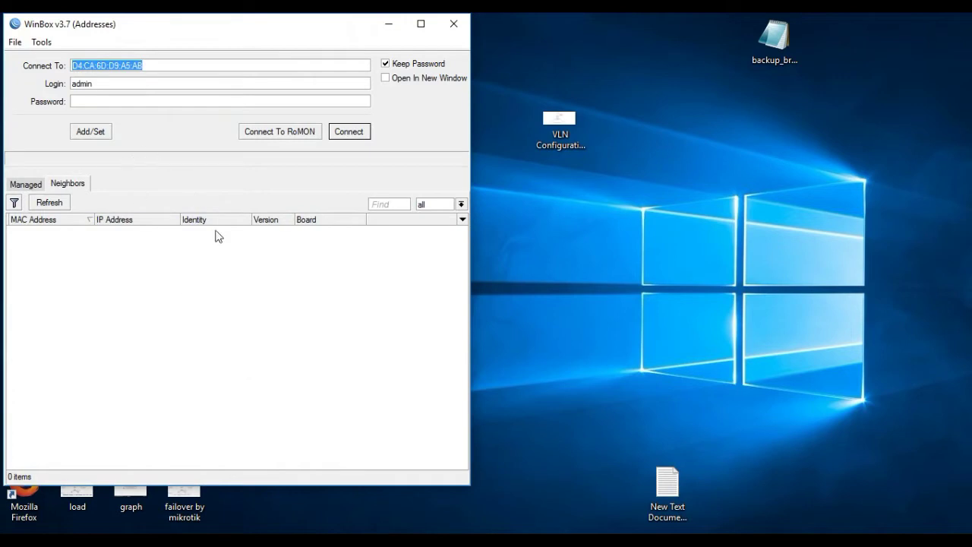
click(355, 132)
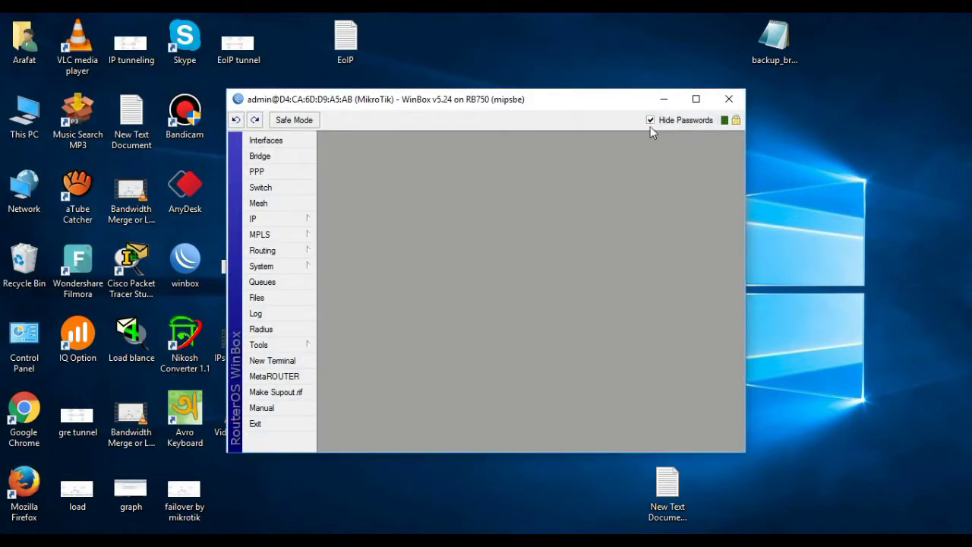
click(694, 98)
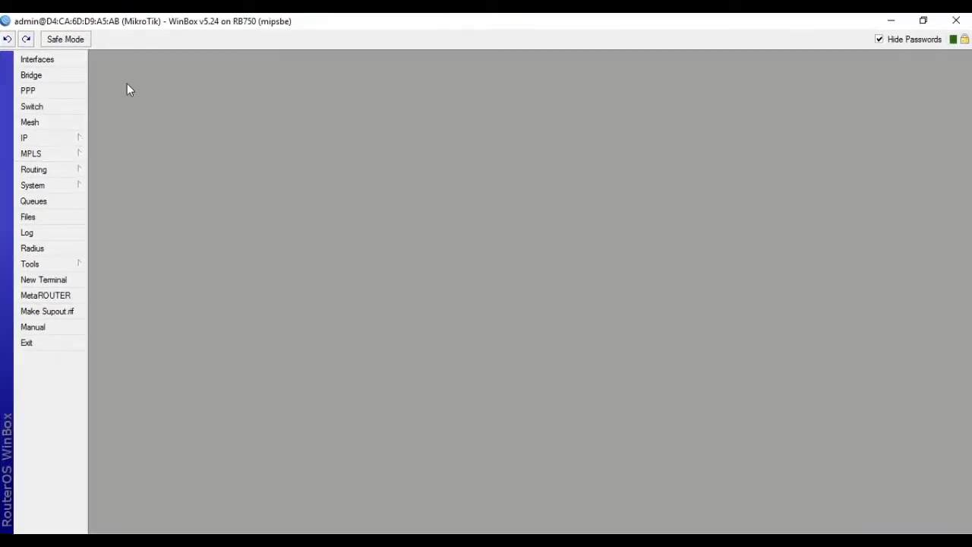
click(38, 188)
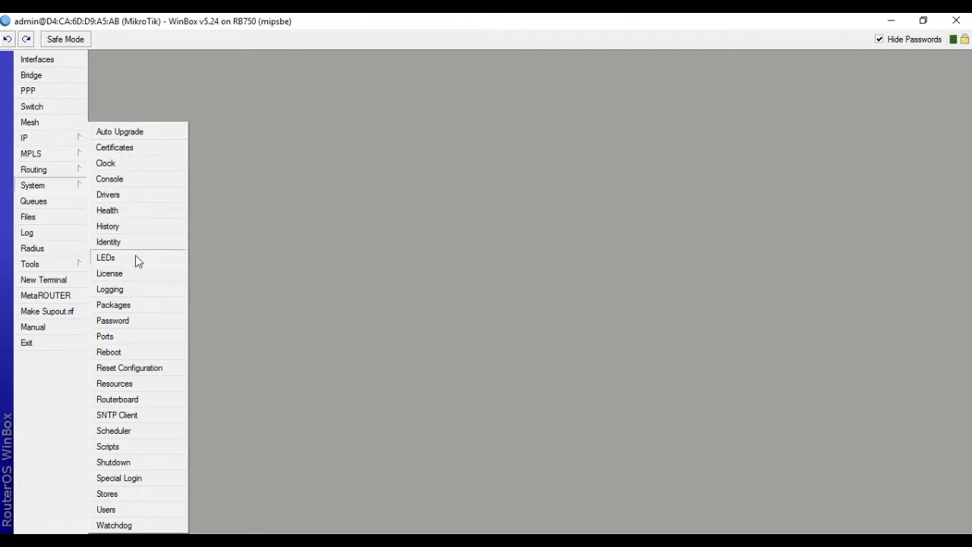
Replace the router identity MikroTik with 'Head Office' and save it.
click(109, 242)
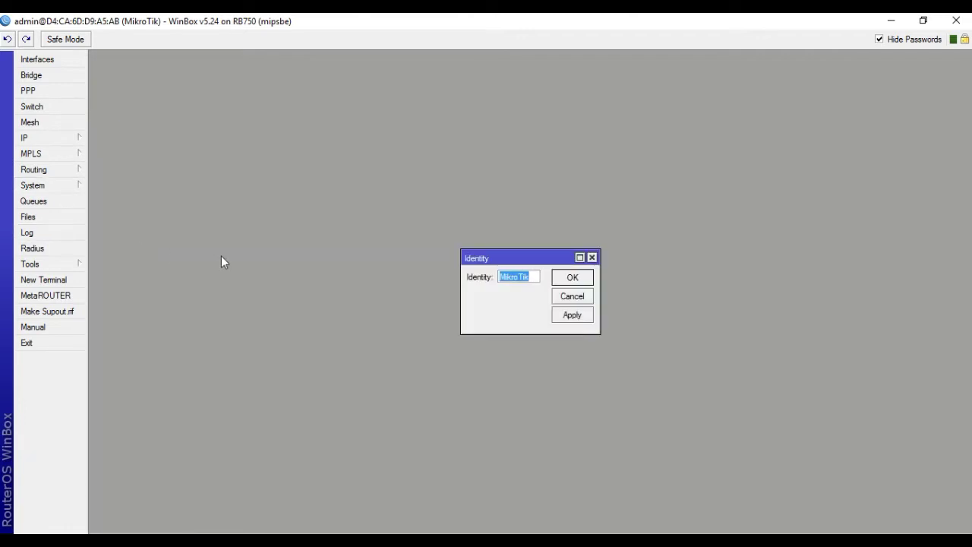
text(H)
text(ead)
text( O)
text(ffice)
click(568, 278)
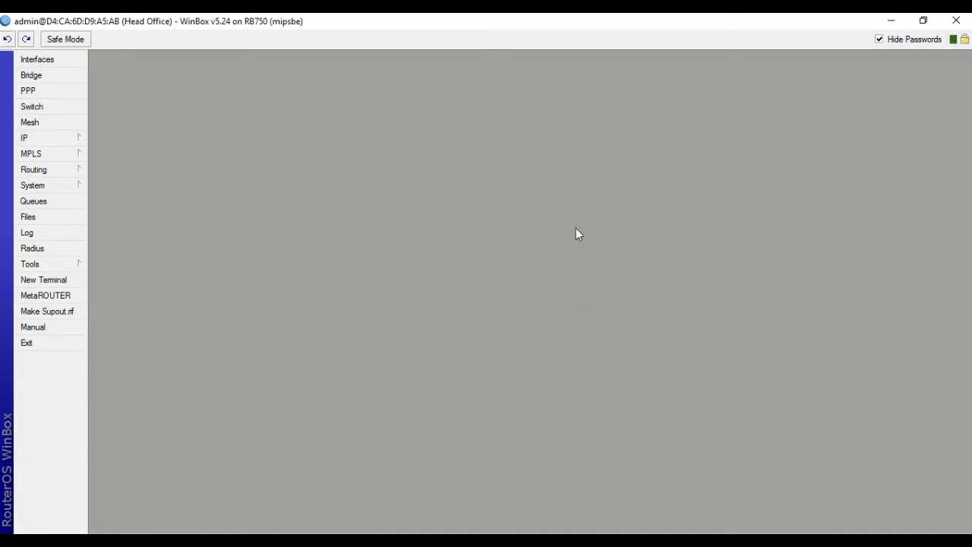
Rename interface ether1 to ether1_WAN.
click(44, 62)
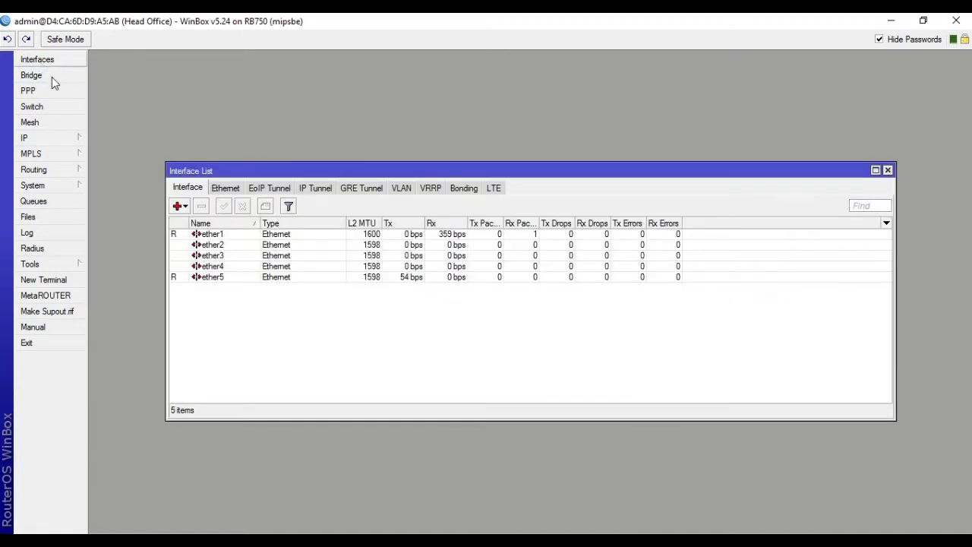
click(226, 236)
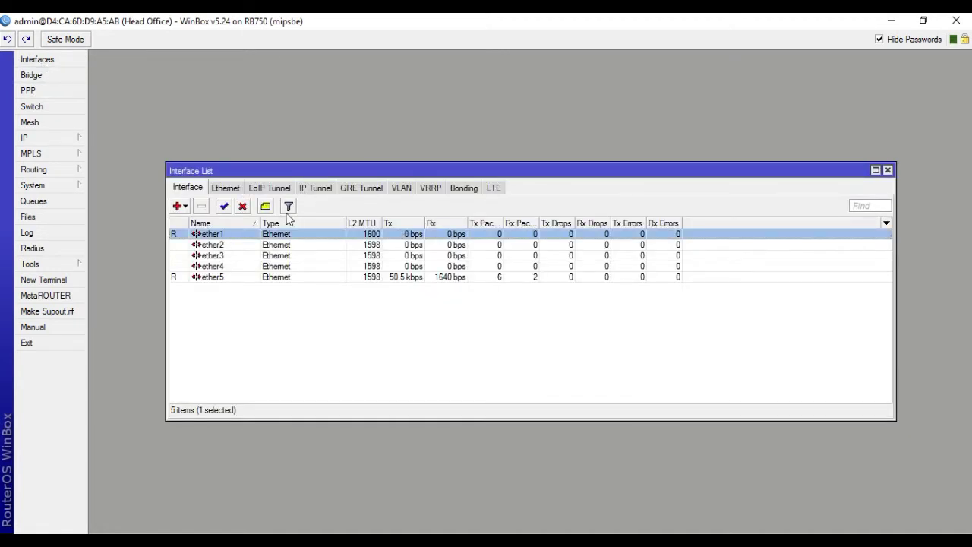
double_click(272, 237)
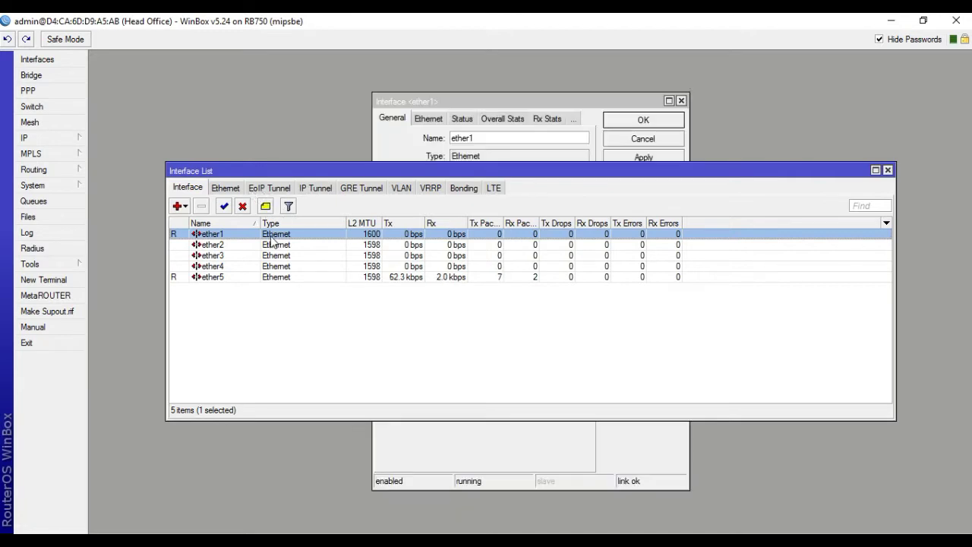
click(485, 135)
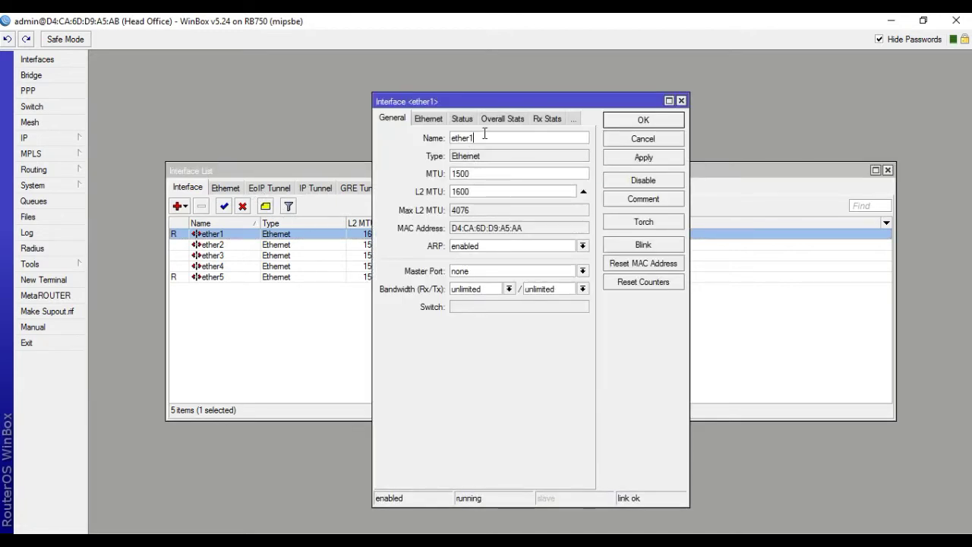
text(_WAN)
click(631, 125)
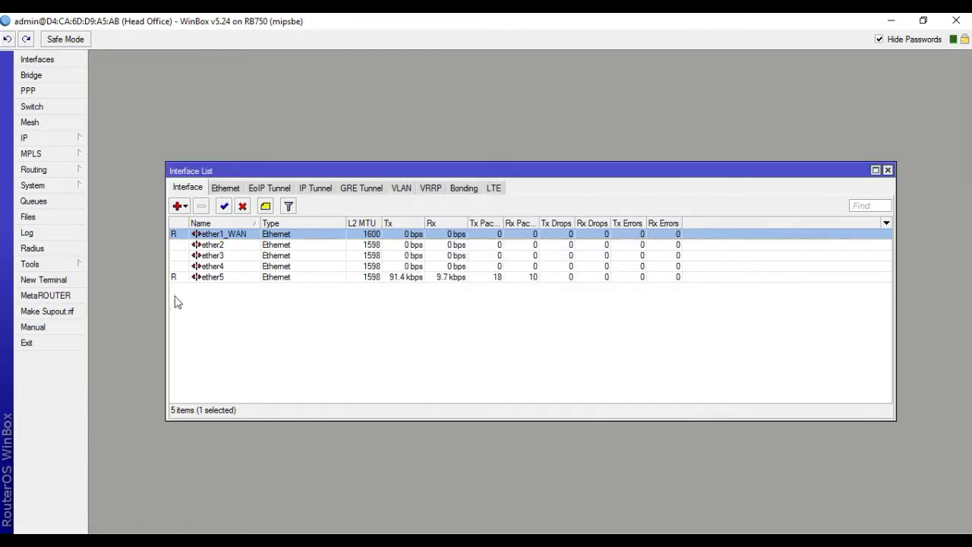
Rename interface ether5 to ether5_LAN.
double_click(202, 278)
click(201, 277)
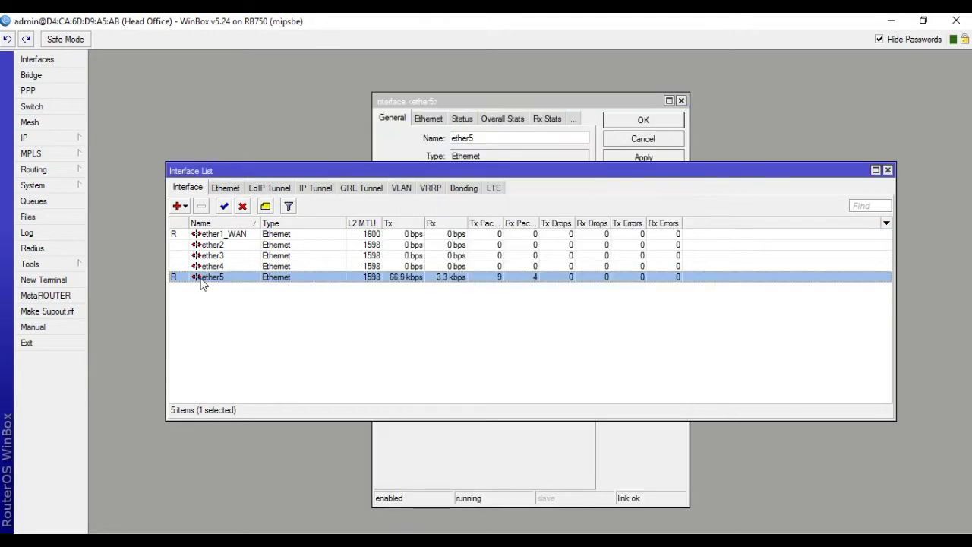
click(494, 139)
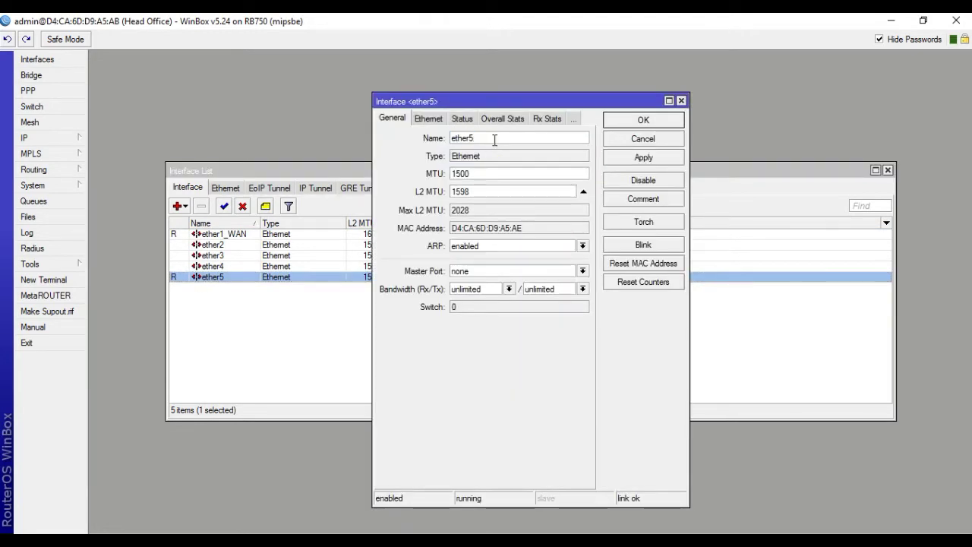
text(_LAN)
click(667, 122)
click(26, 137)
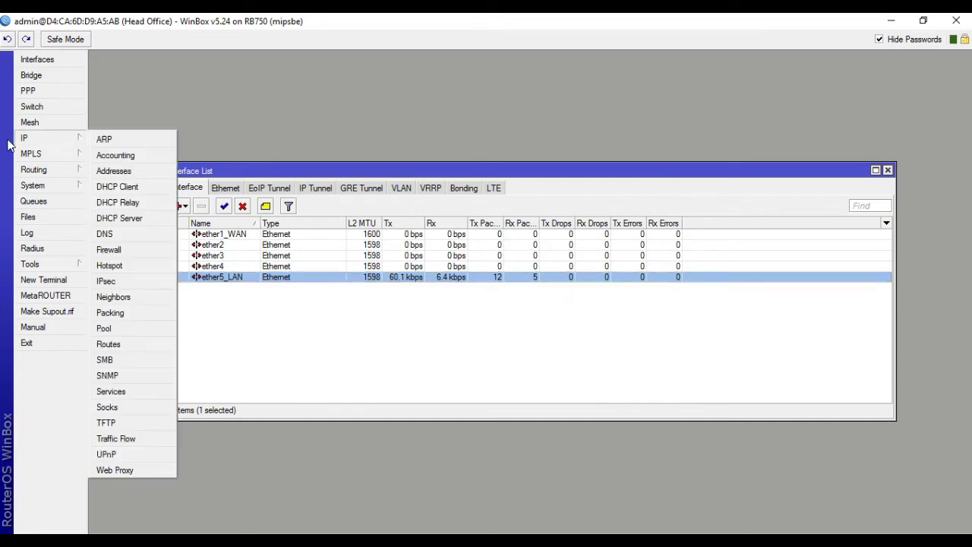
After checking the network diagram, add IP address 104.10.1.2/24 on ether1_WAN.
click(125, 170)
click(463, 529)
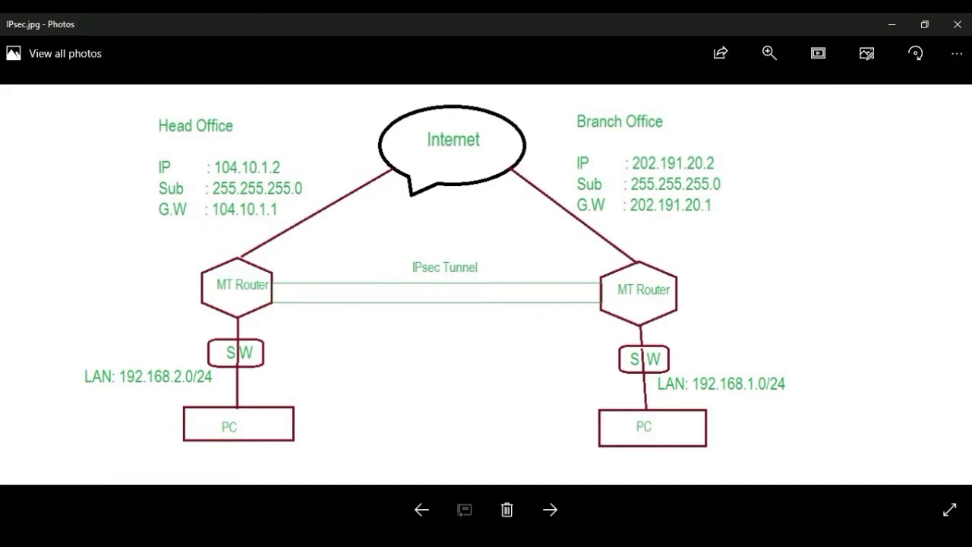
key(alt+Tab)
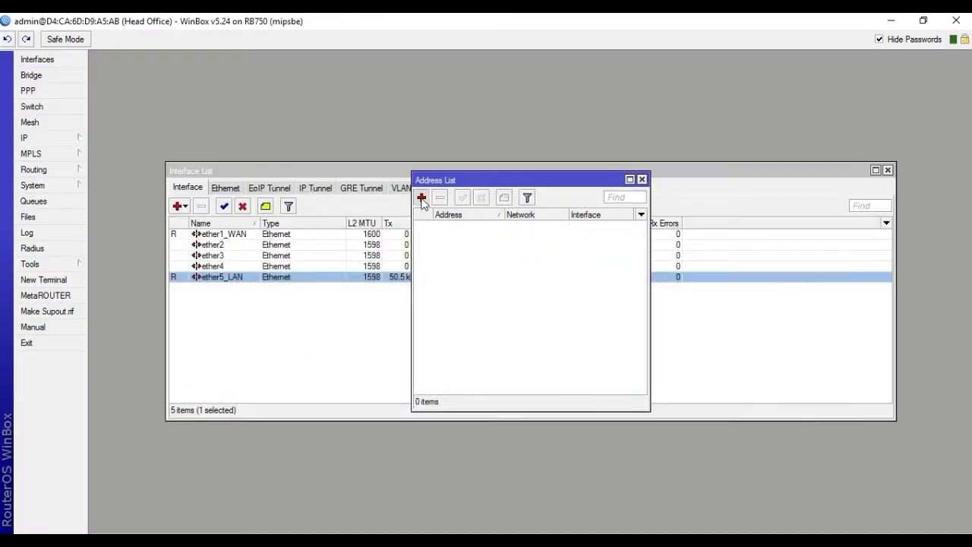
click(421, 198)
text(104.10)
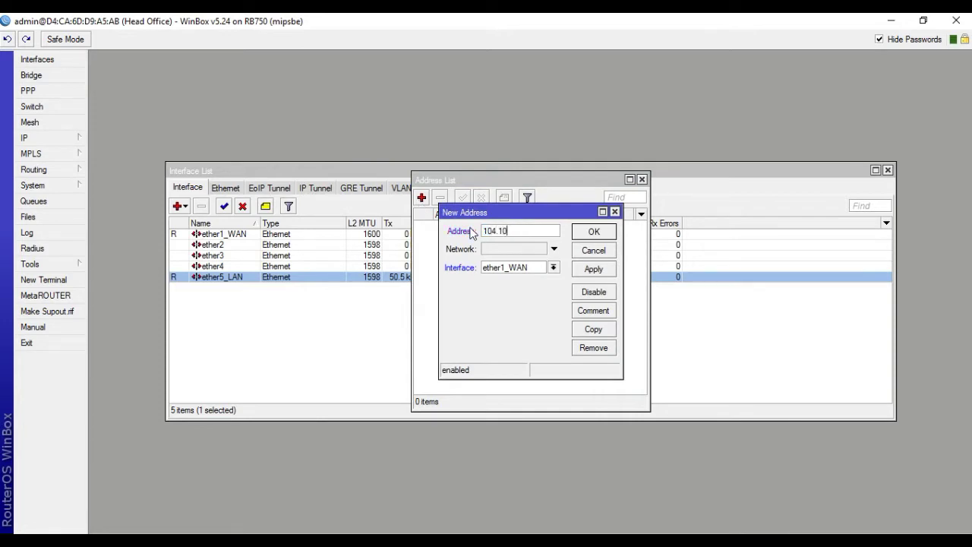
text(.1.2/24)
click(589, 272)
click(590, 233)
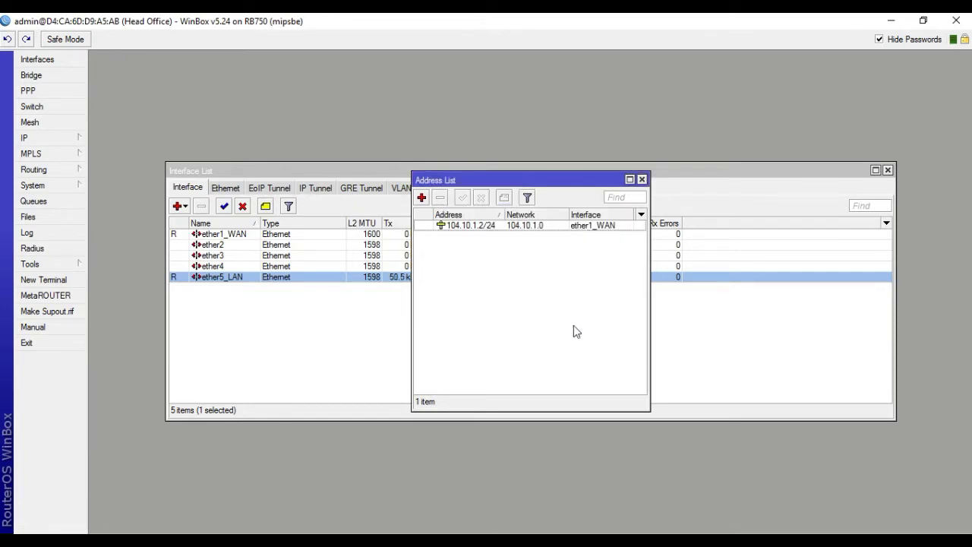
click(25, 140)
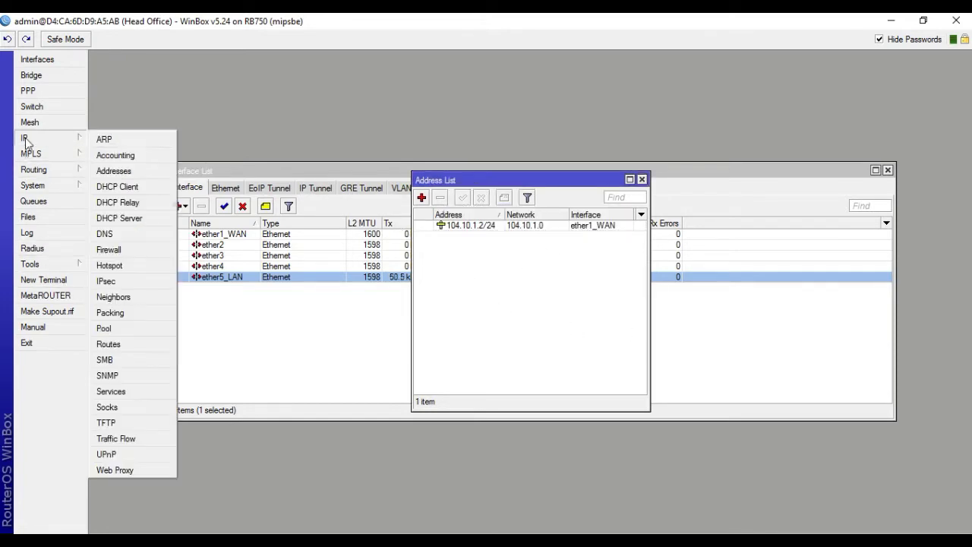
Create a 0.0.0.0/0 route in the Route List with gateway 104.10.1.1.
click(110, 347)
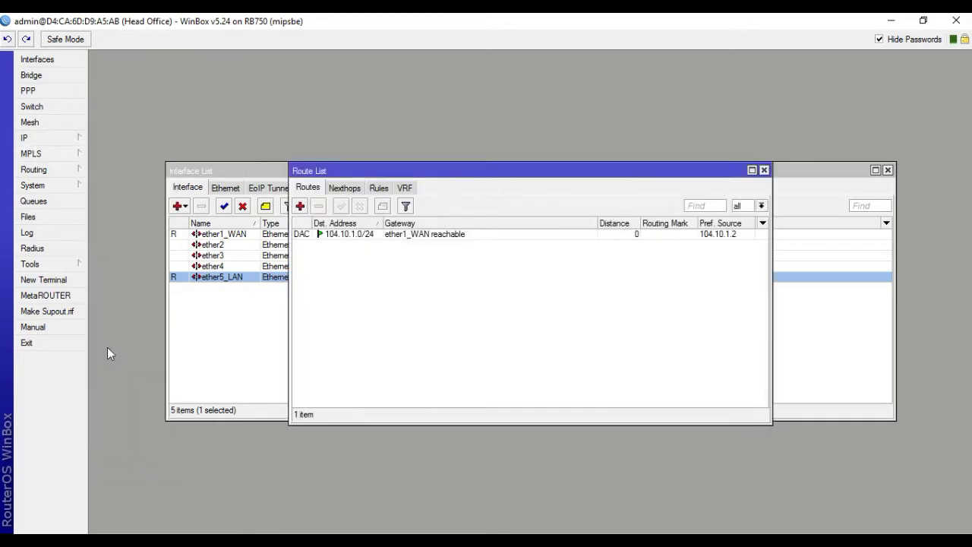
click(301, 206)
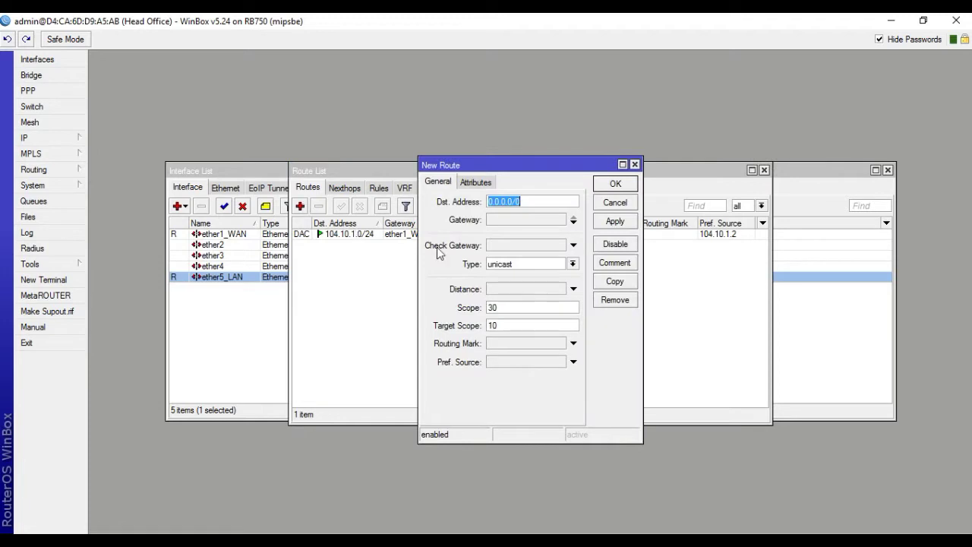
click(500, 224)
drag(521, 219, 473, 221)
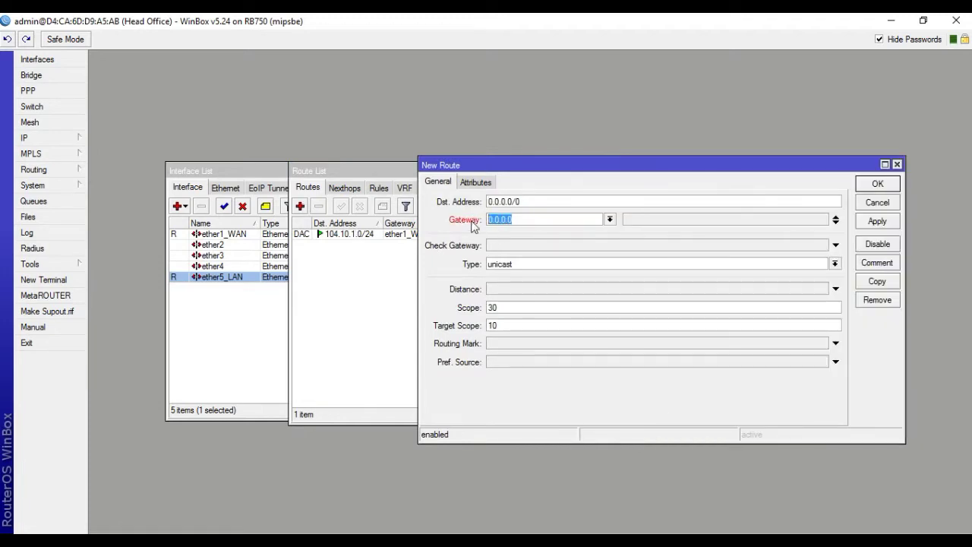
text(104.10.1.1)
click(878, 222)
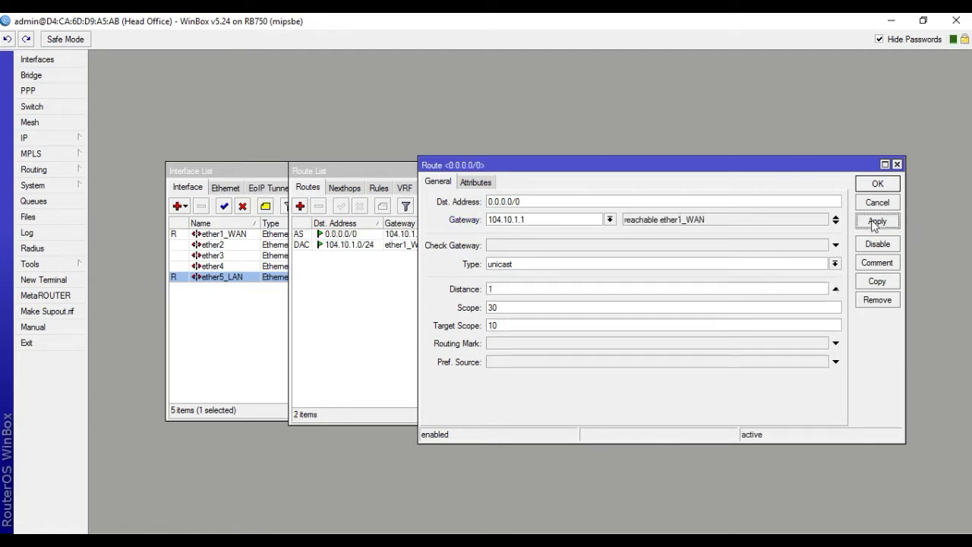
click(877, 187)
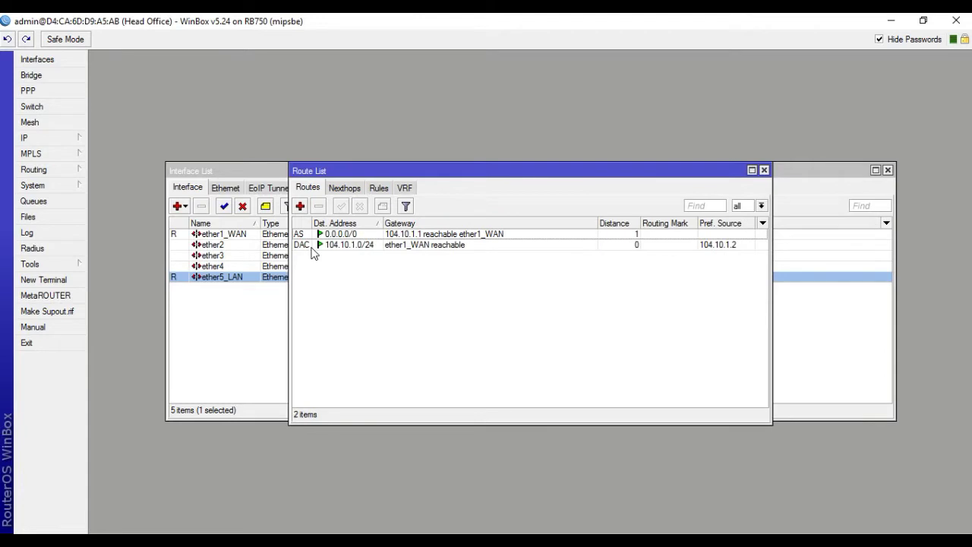
Set the DNS server to 8.8.8.8, then check the network diagram and return.
click(34, 139)
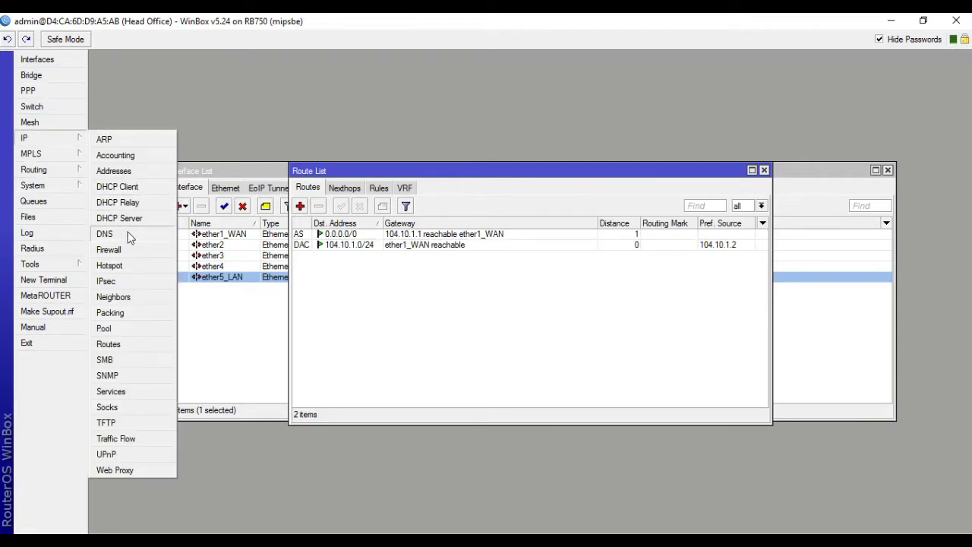
click(130, 238)
double_click(521, 252)
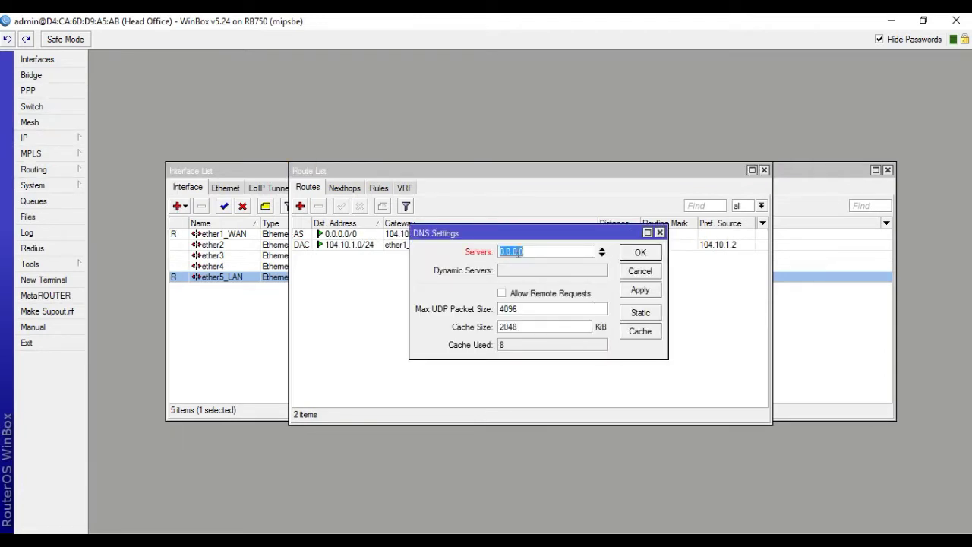
text(8.8.8.8)
click(642, 254)
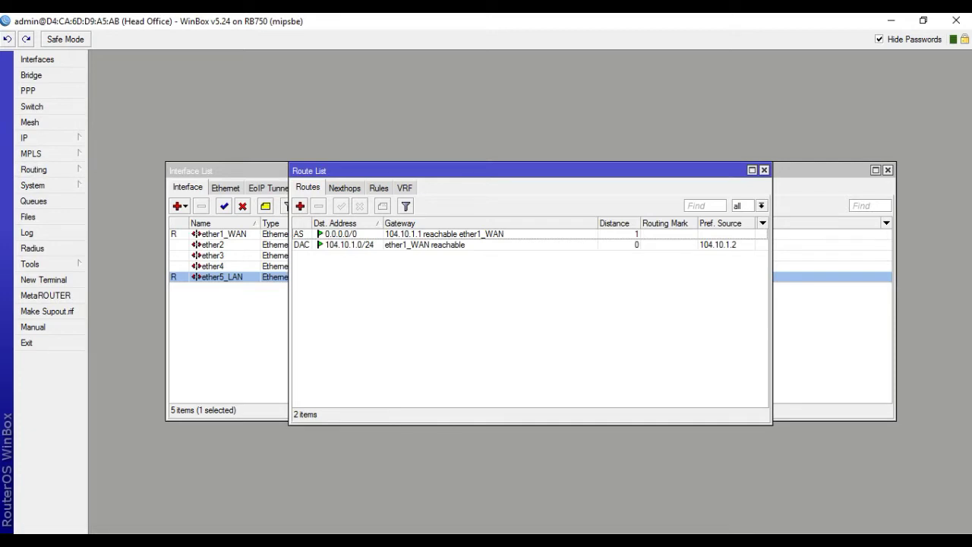
key(alt+Tab)
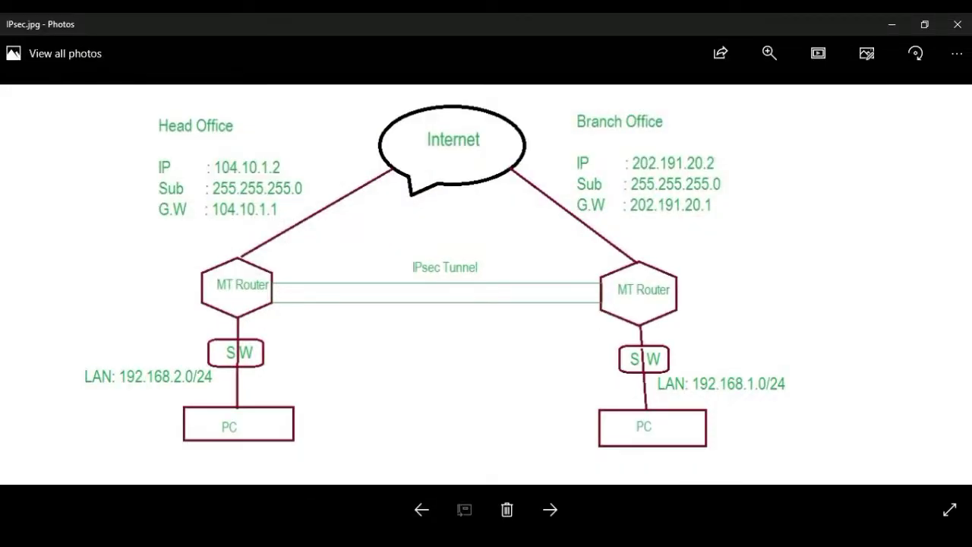
key(alt+Tab)
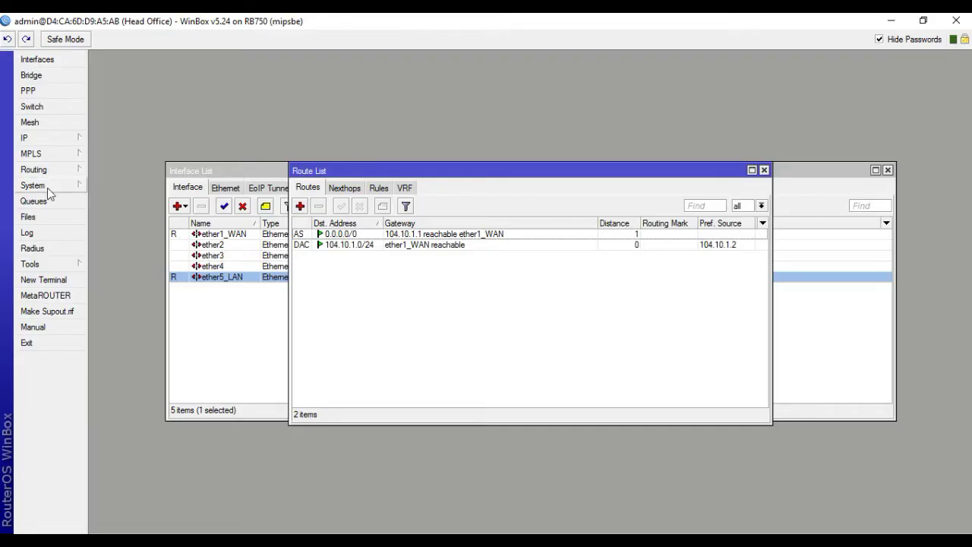
Add a new address 192.168.2.1/24 assigned to interface ether5_LAN.
click(38, 138)
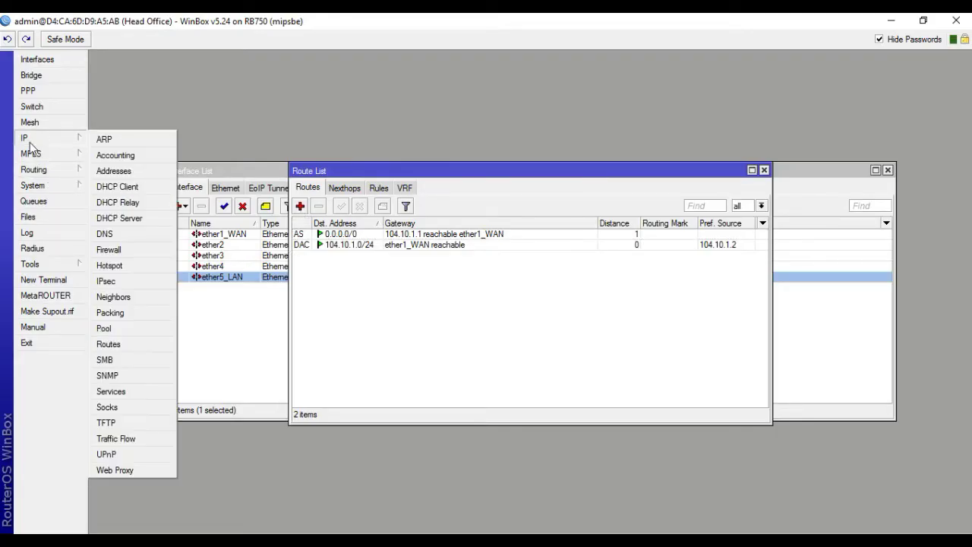
click(126, 171)
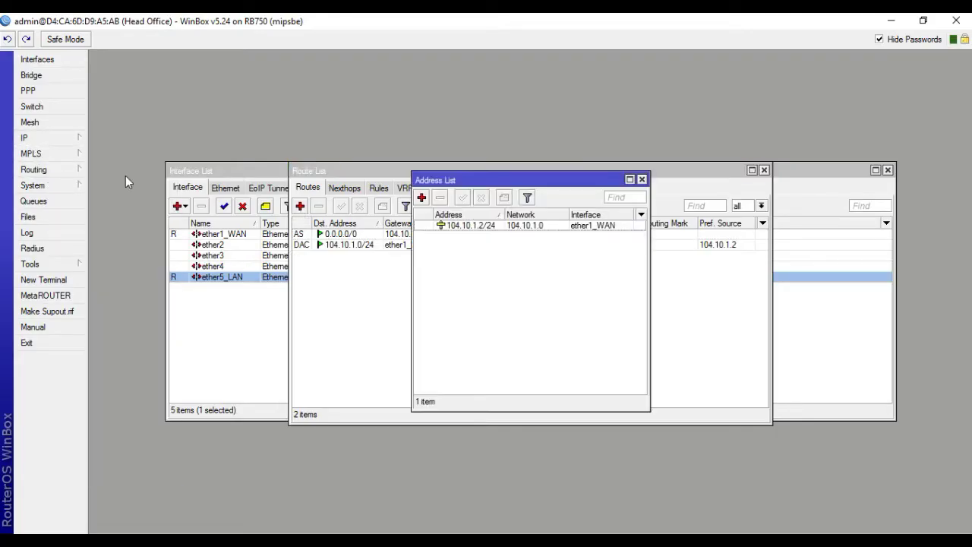
click(422, 197)
text(1)
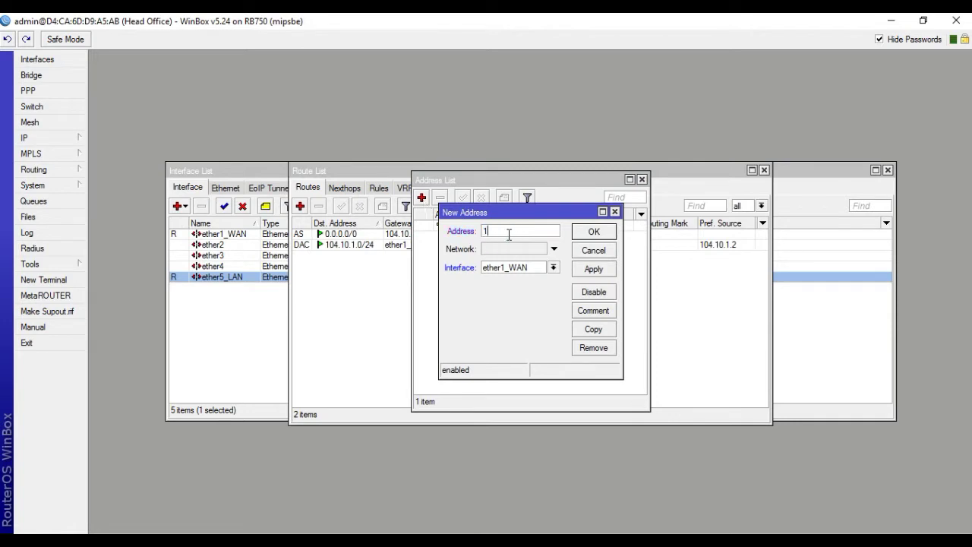
text(92.168.2.1/24)
click(553, 267)
click(518, 315)
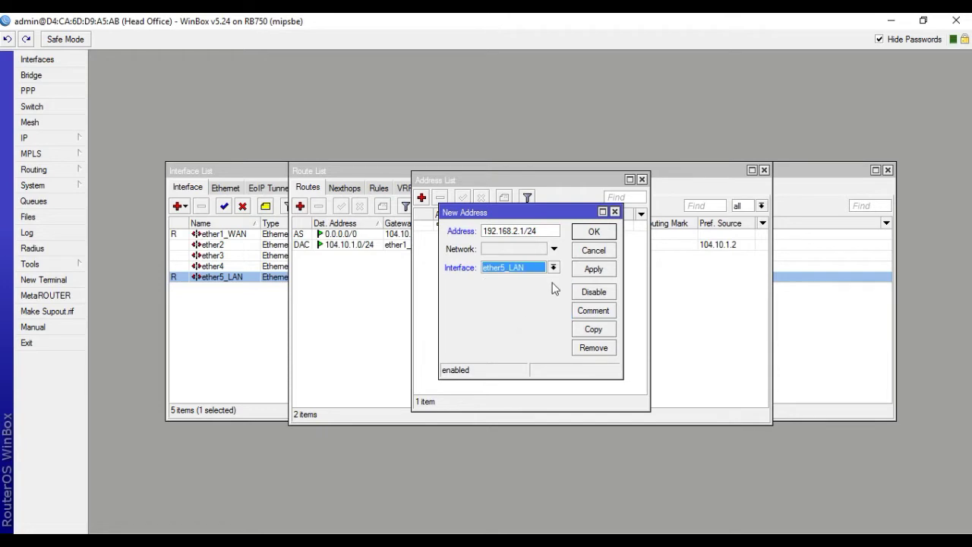
click(594, 270)
click(594, 234)
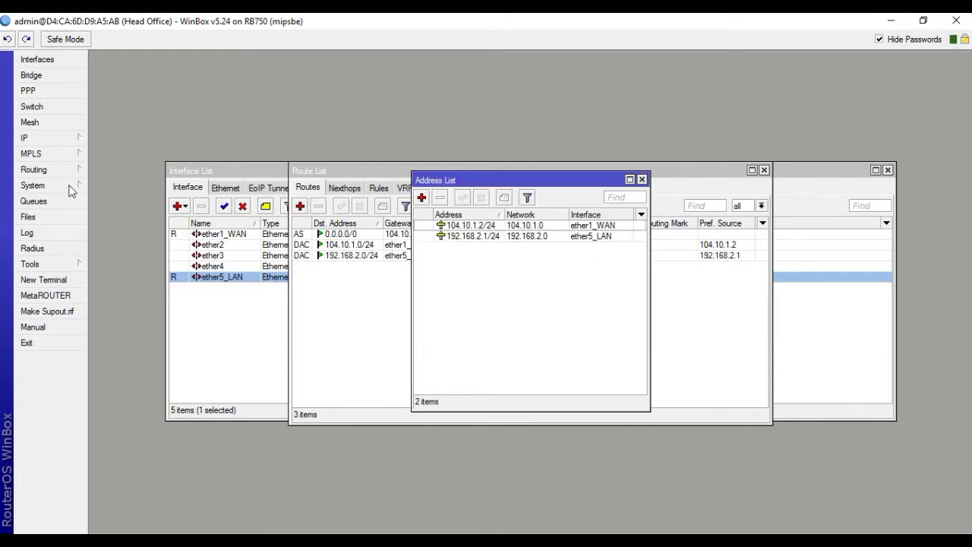
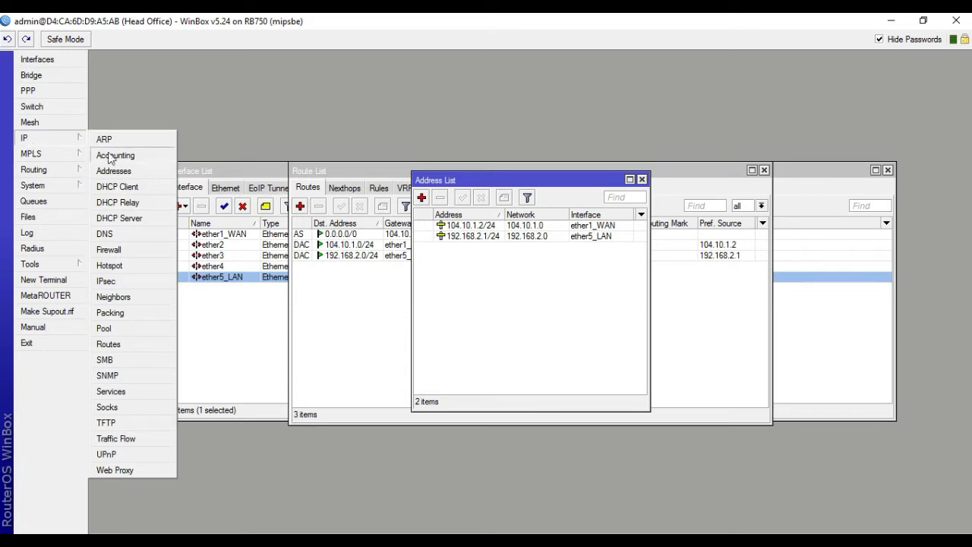
Open the IP > Firewall window showing the empty filter rule list.
click(126, 252)
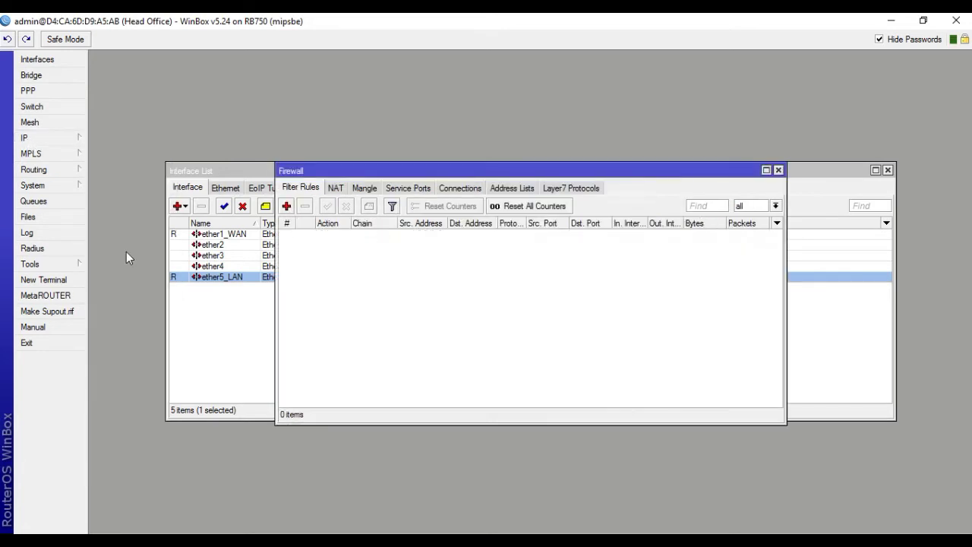
Add a srcnat NAT rule accepting traffic from 192.168.2.0/24 to 192.168.1.0/24.
click(337, 189)
click(286, 206)
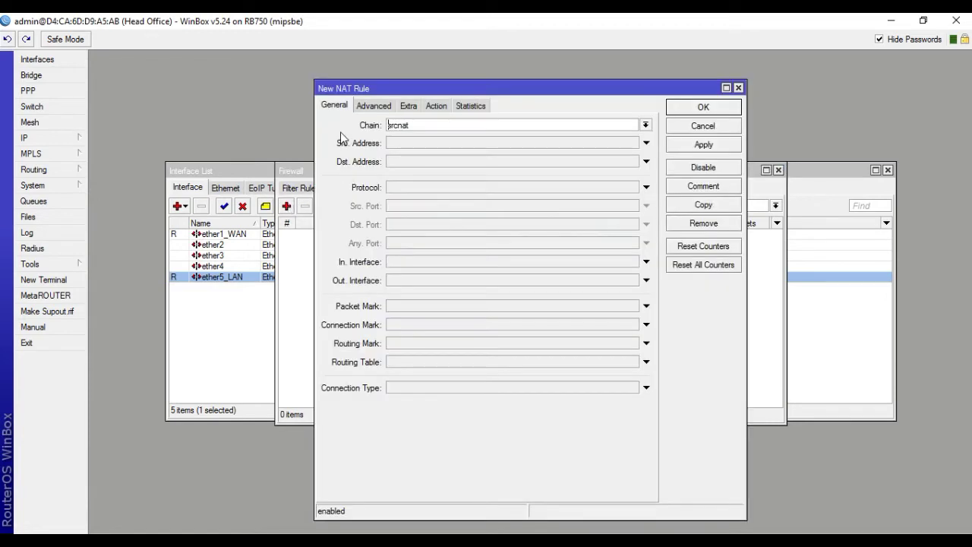
click(395, 144)
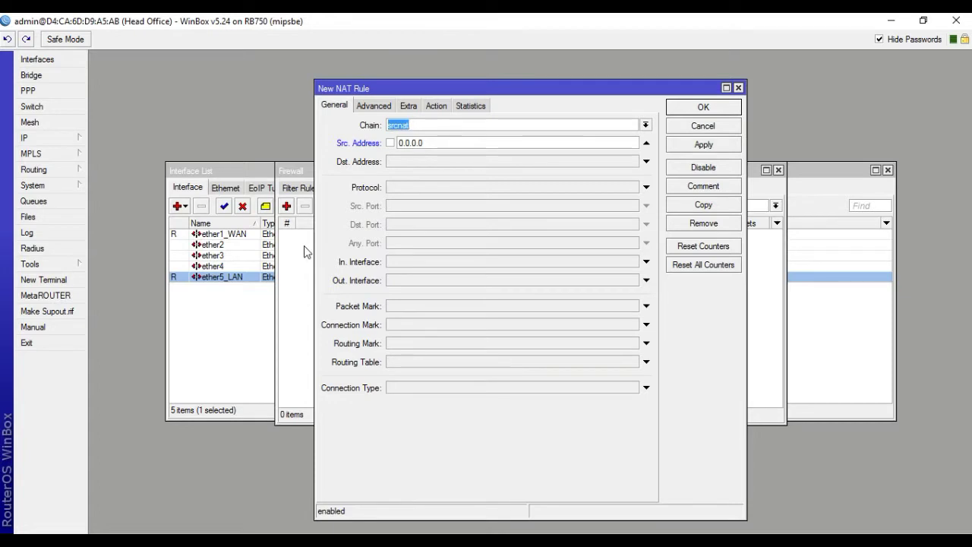
click(433, 142)
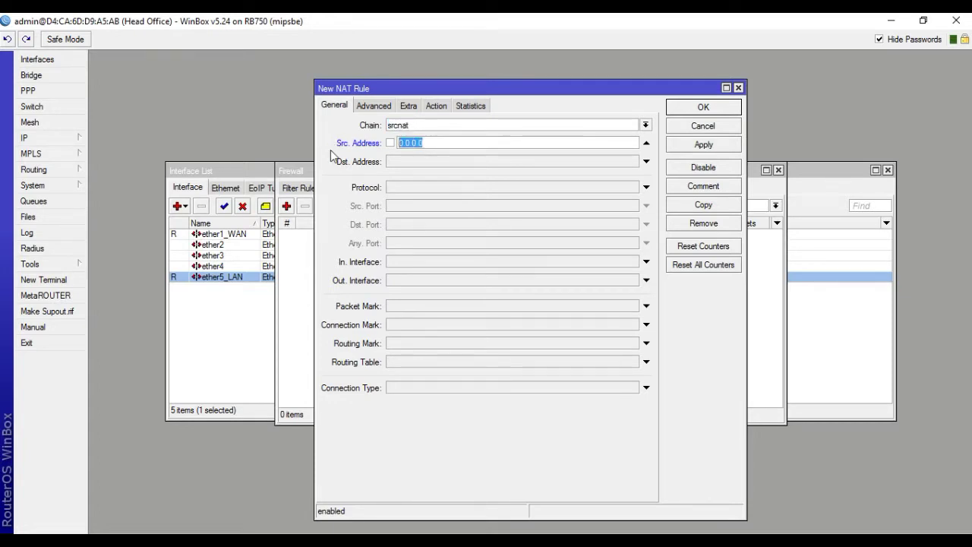
text(192.168.2.0/24)
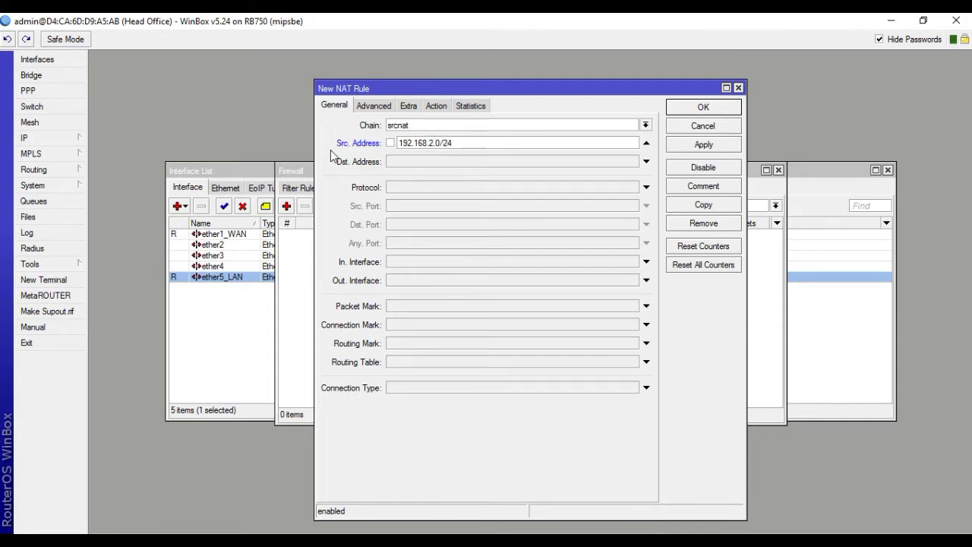
click(426, 162)
text(192.168)
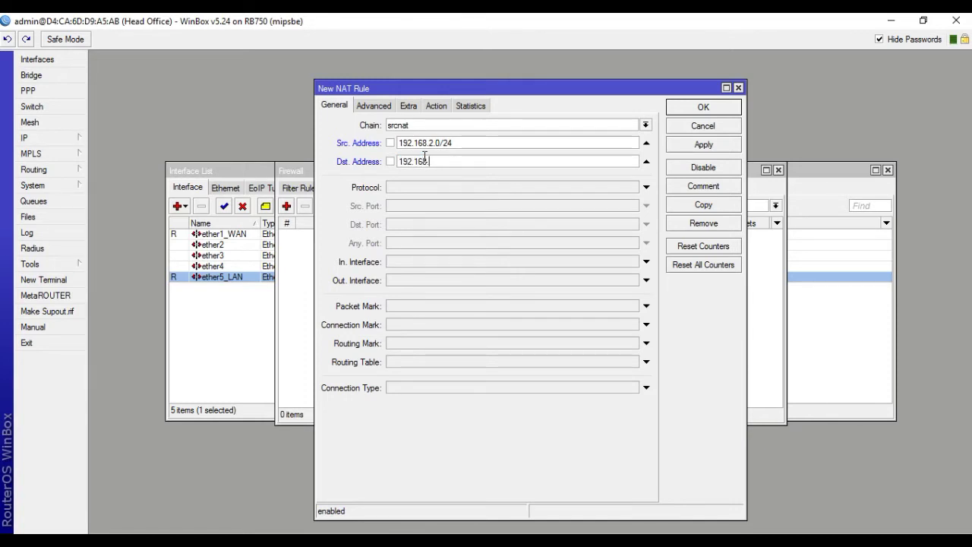
text(.1.0/24)
click(437, 107)
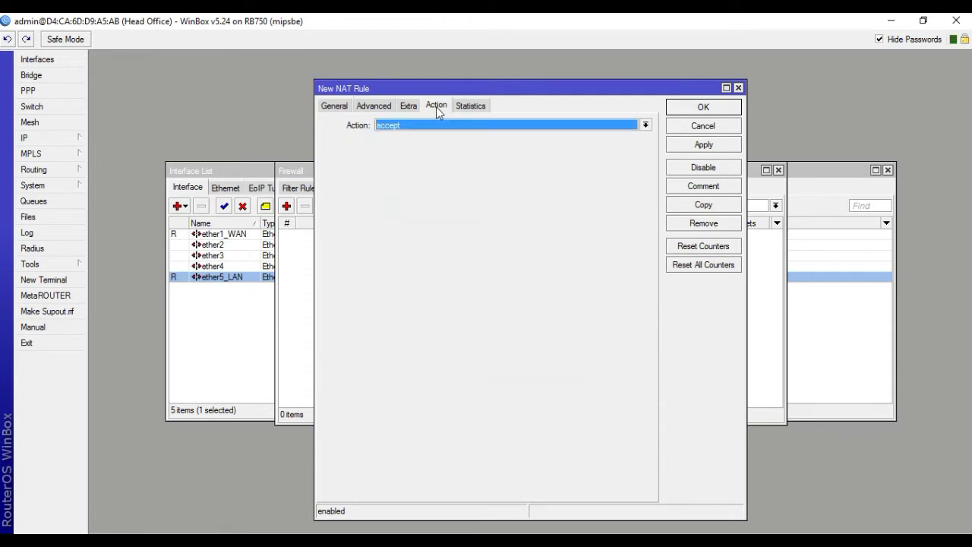
click(697, 145)
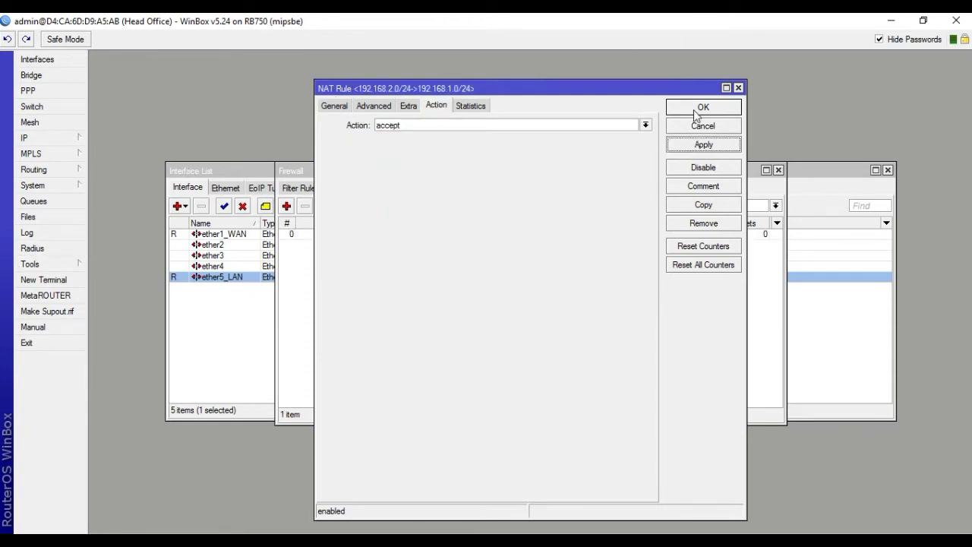
click(696, 111)
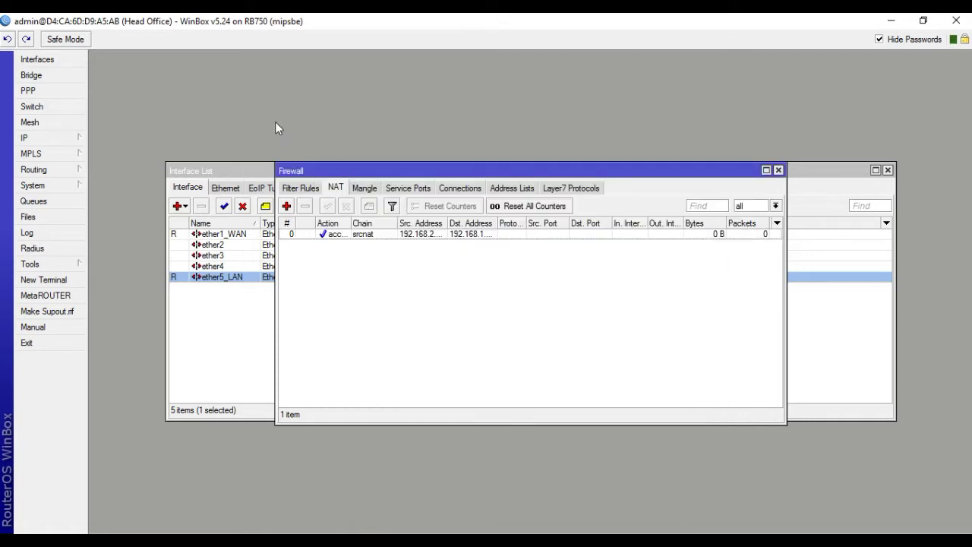
click(31, 137)
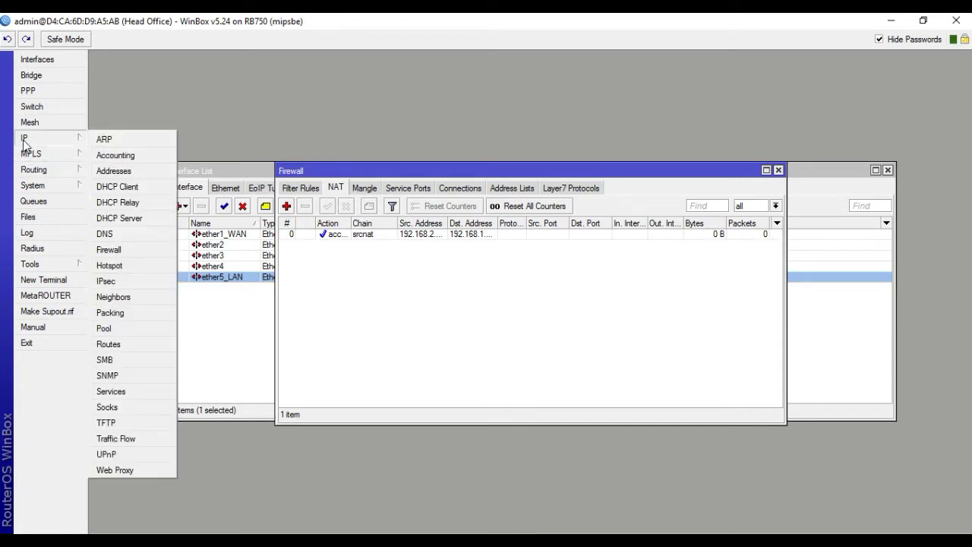
Add a srcnat NAT rule with action masquerade and Out. Interface ether1_WAN.
click(124, 253)
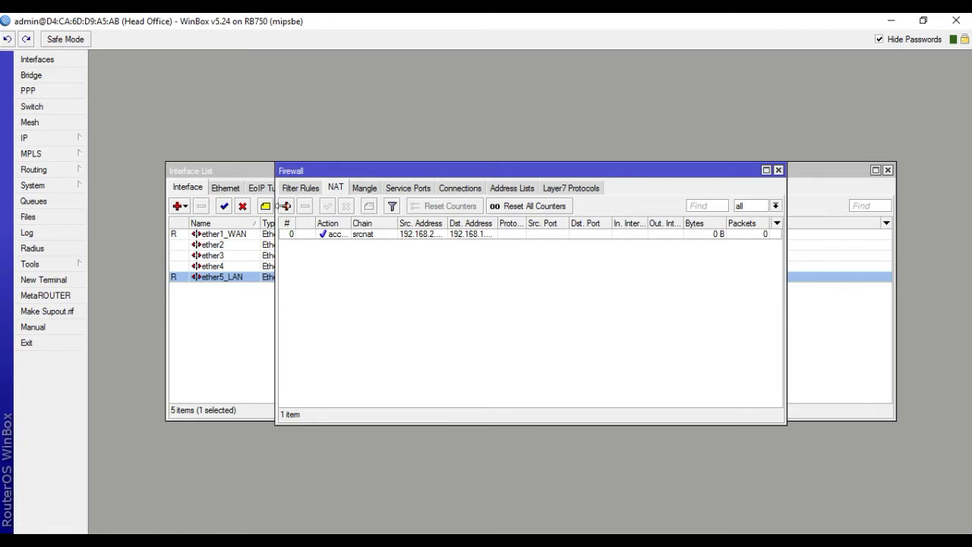
click(284, 206)
click(335, 106)
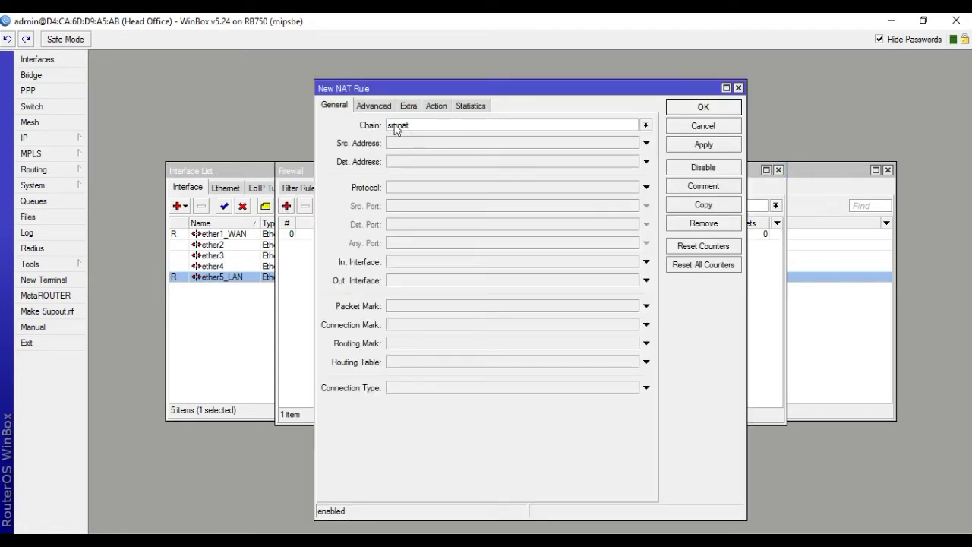
click(398, 282)
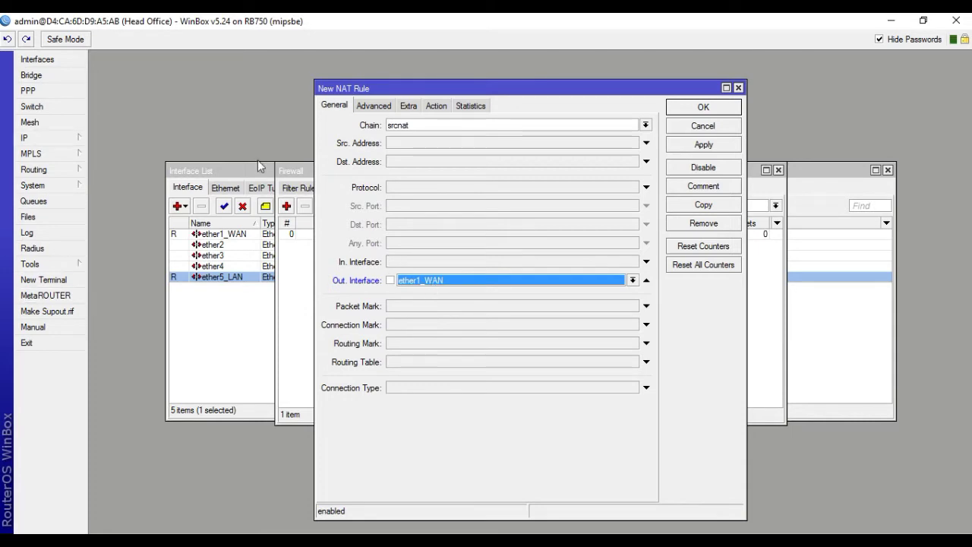
click(438, 105)
click(430, 126)
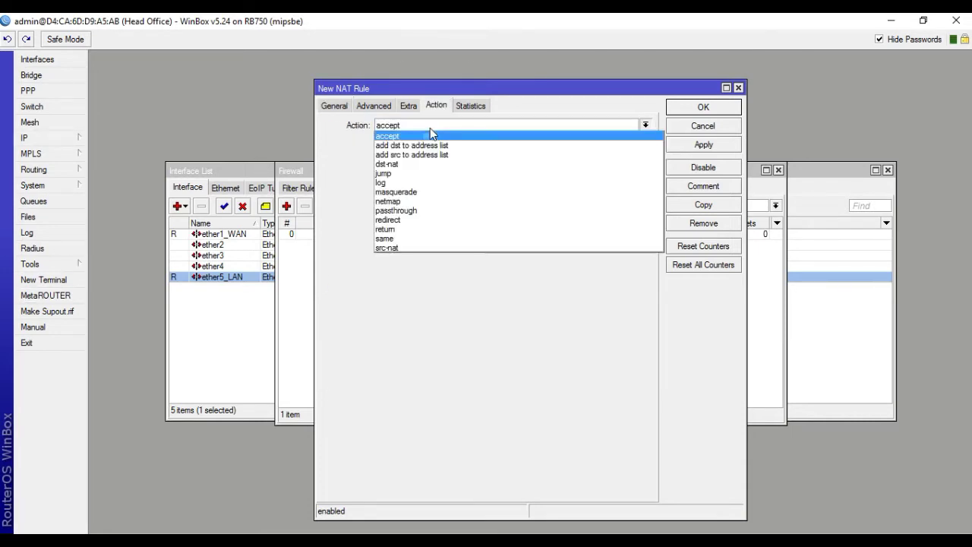
click(423, 192)
click(691, 150)
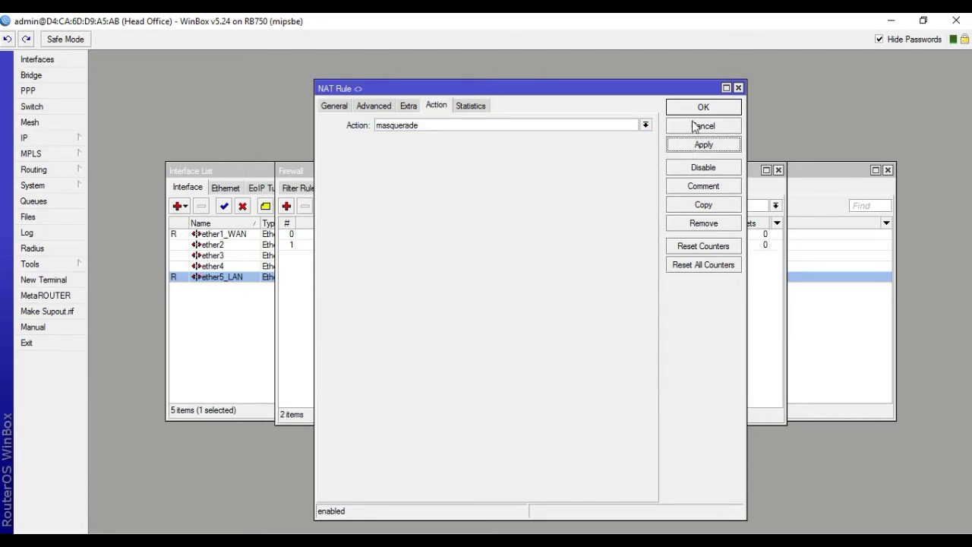
click(693, 111)
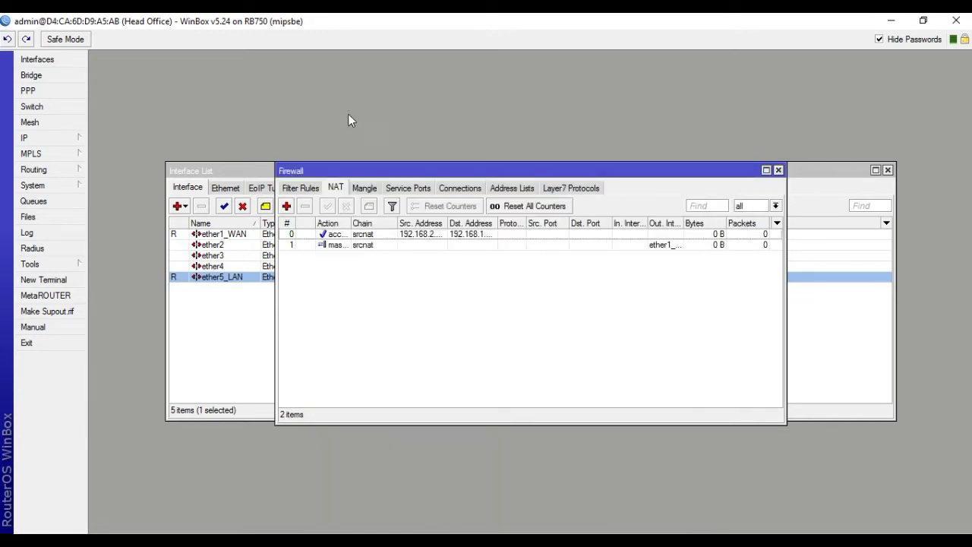
click(25, 139)
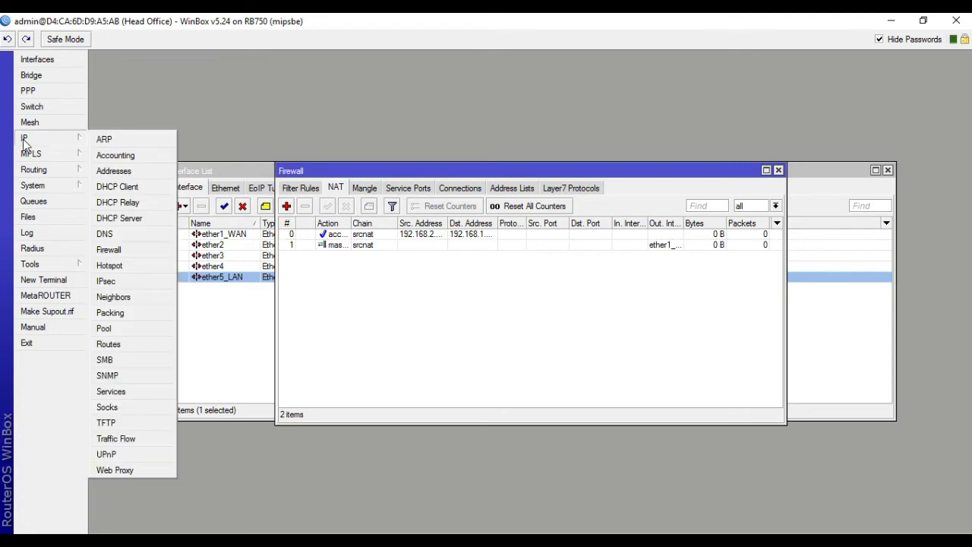
Create IPsec proposal proposal1 with md5 authentication instead of sha1, keeping 3des encryption.
click(125, 279)
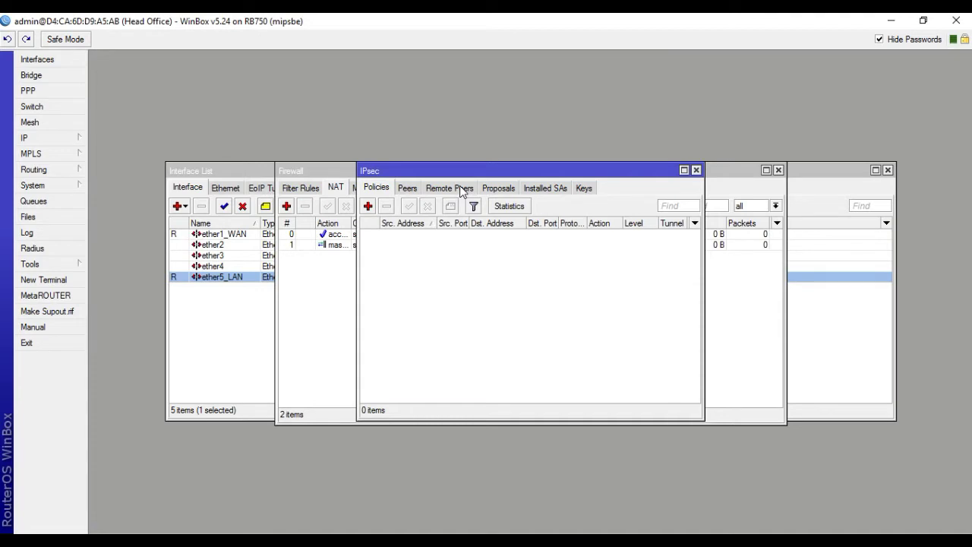
click(498, 190)
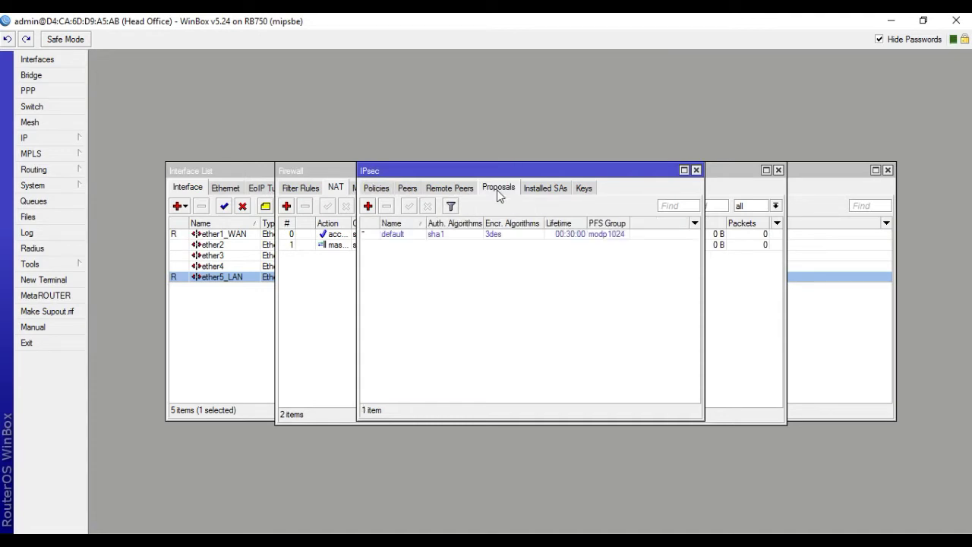
click(368, 207)
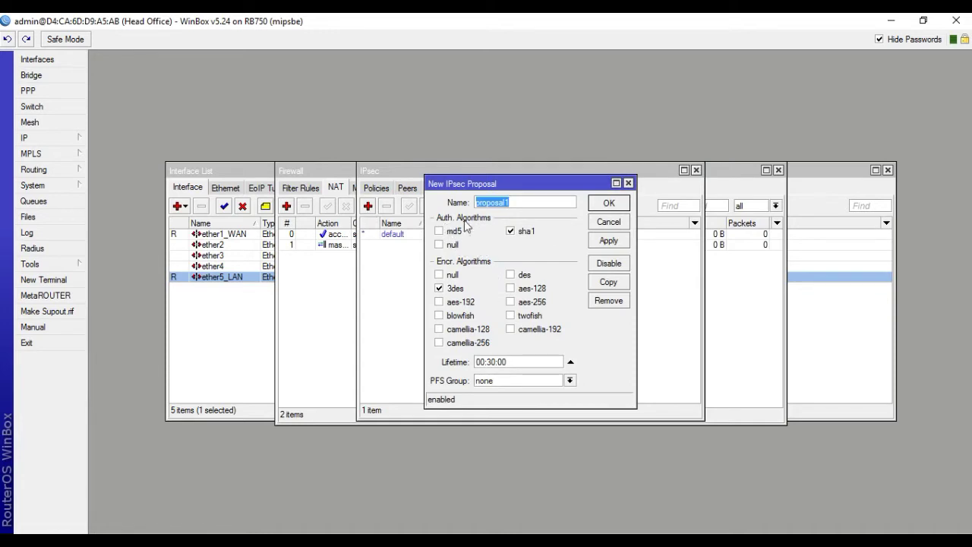
click(439, 232)
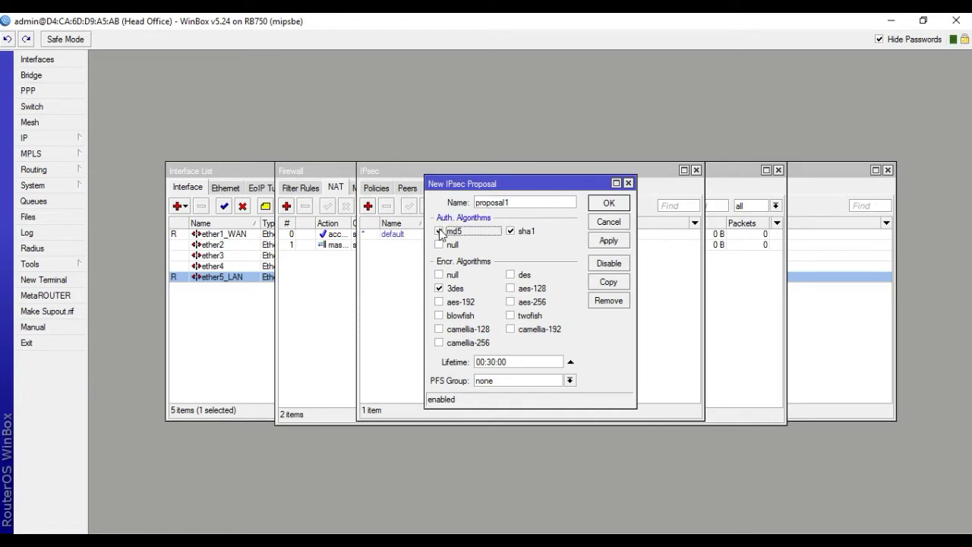
click(511, 232)
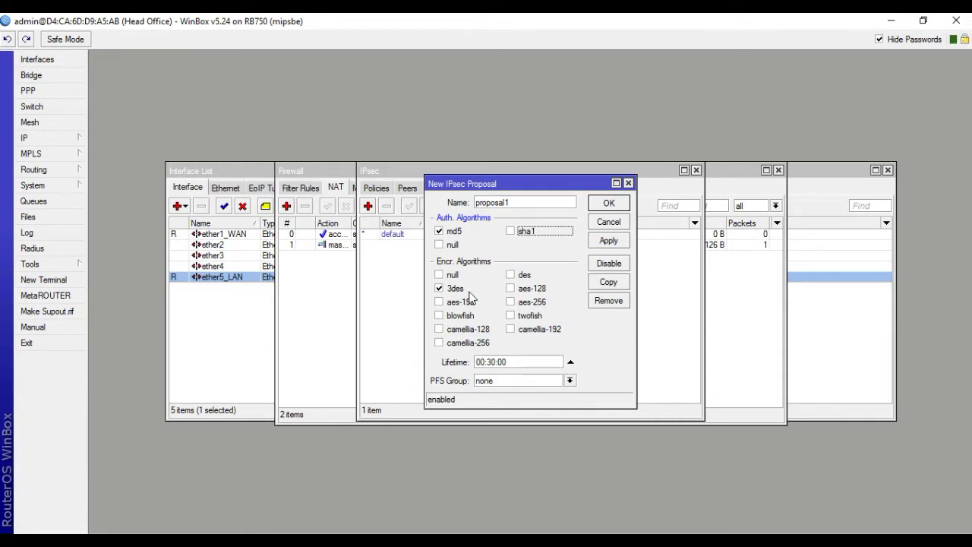
click(605, 240)
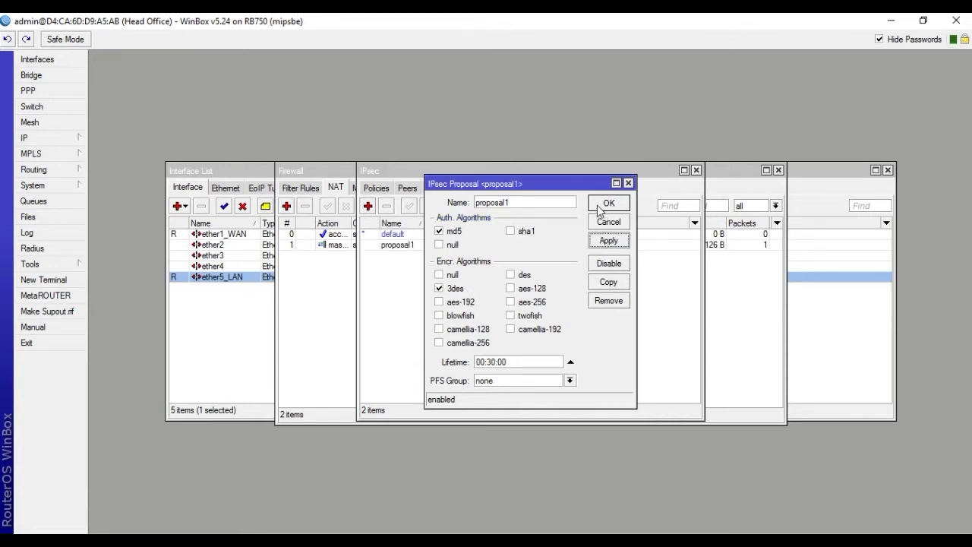
click(598, 205)
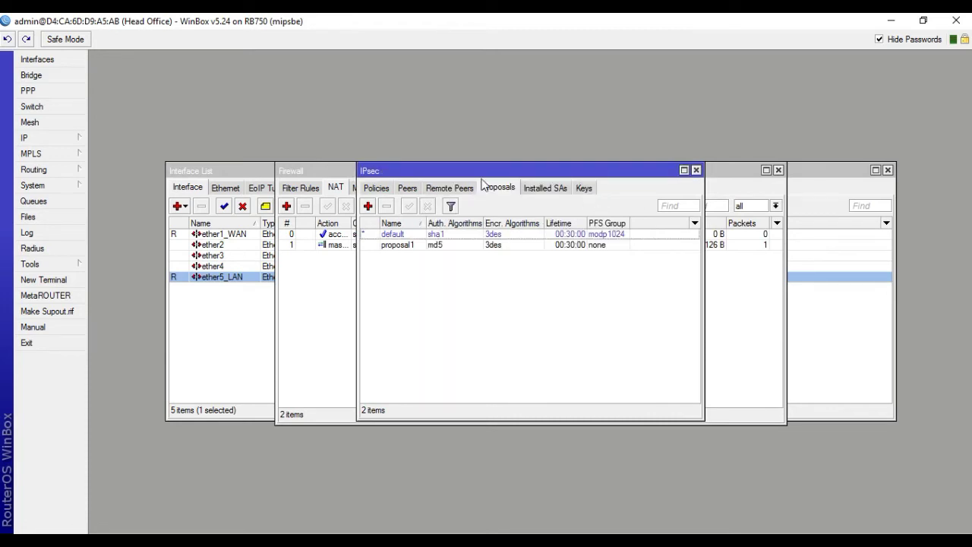
click(24, 139)
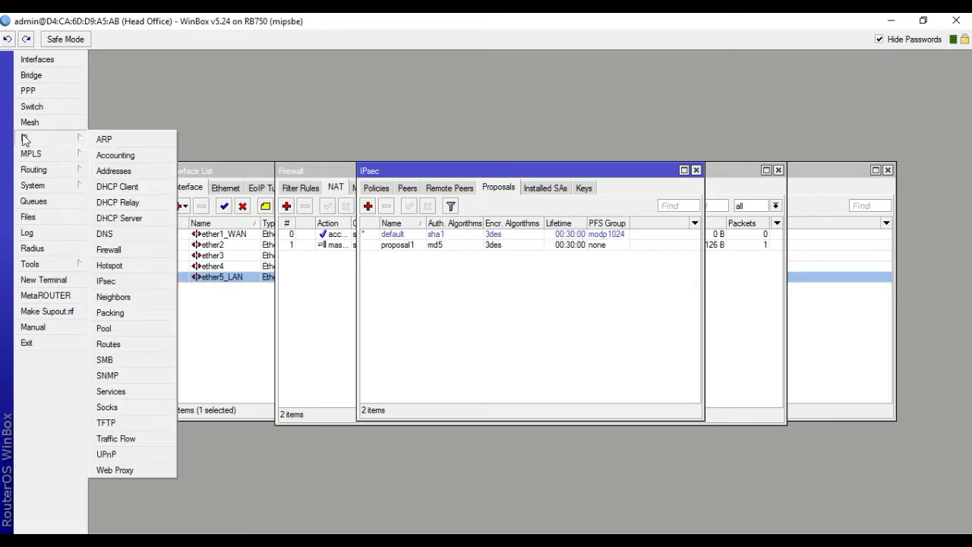
Add an IPsec peer at address 202.191.20.2 with the pre-shared secret entered.
click(115, 283)
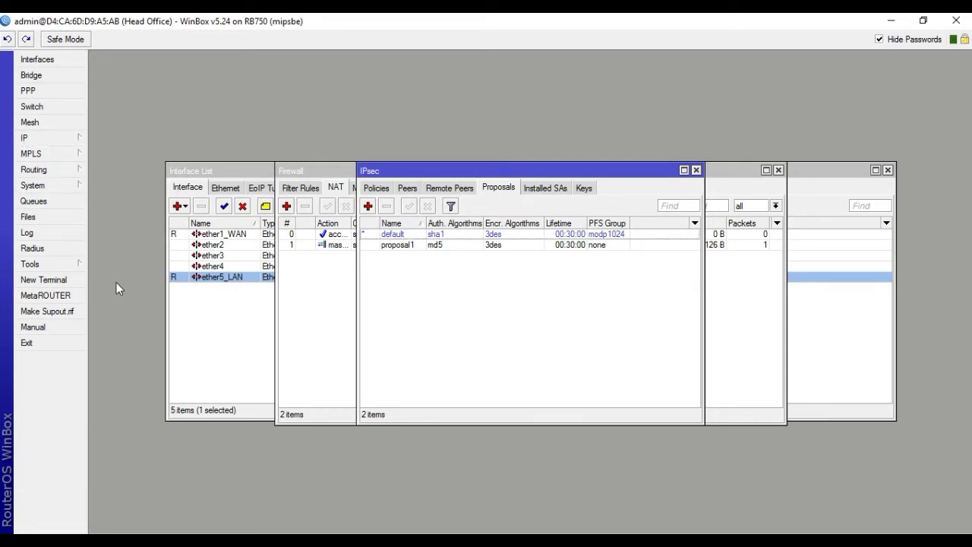
click(402, 190)
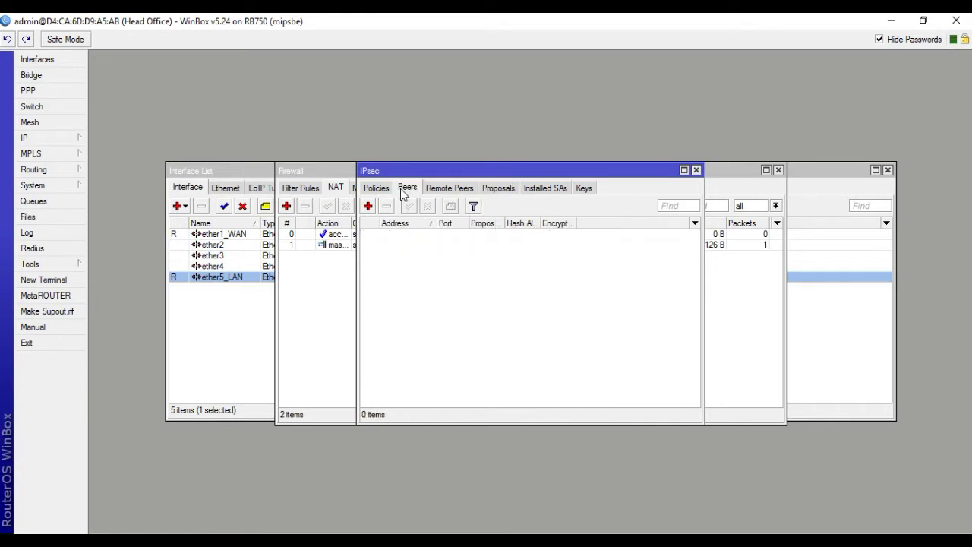
click(367, 207)
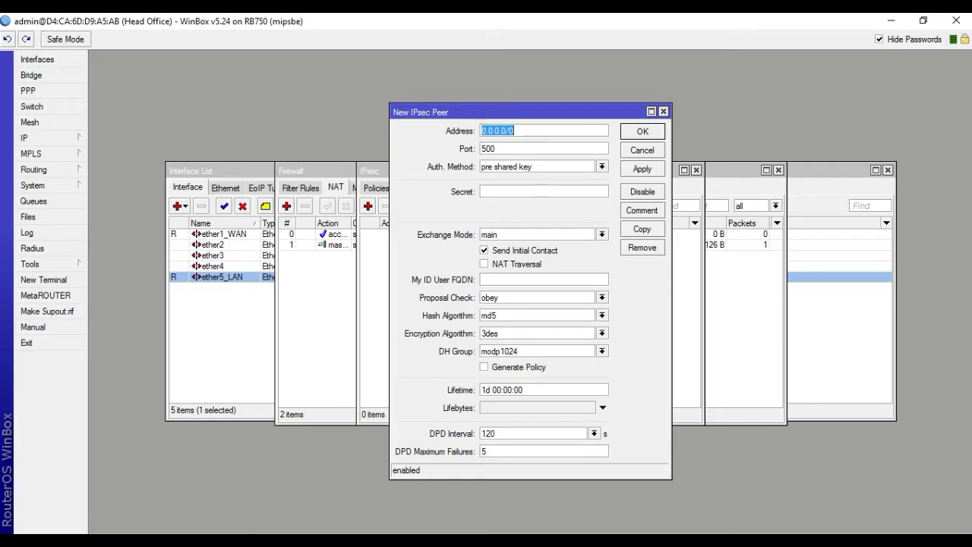
key(alt+Tab)
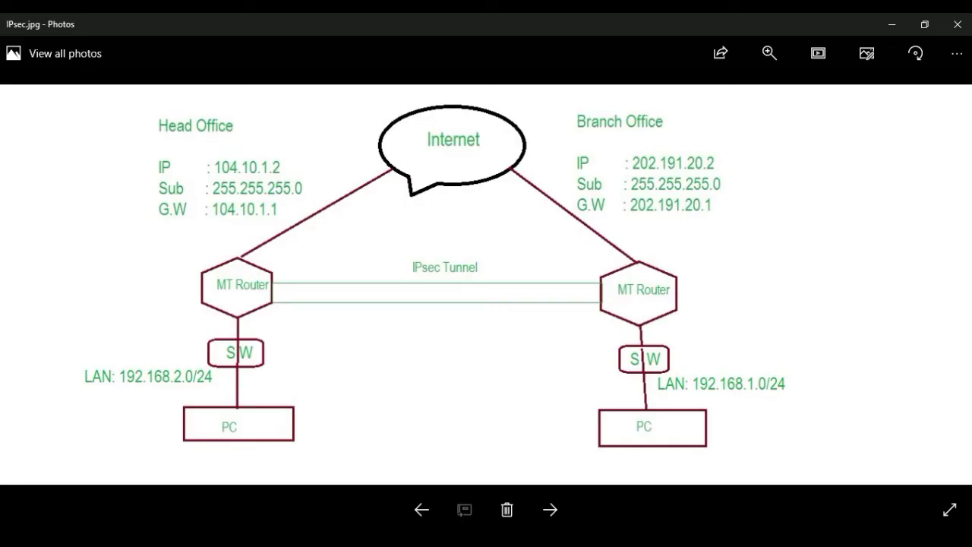
key(alt+Tab)
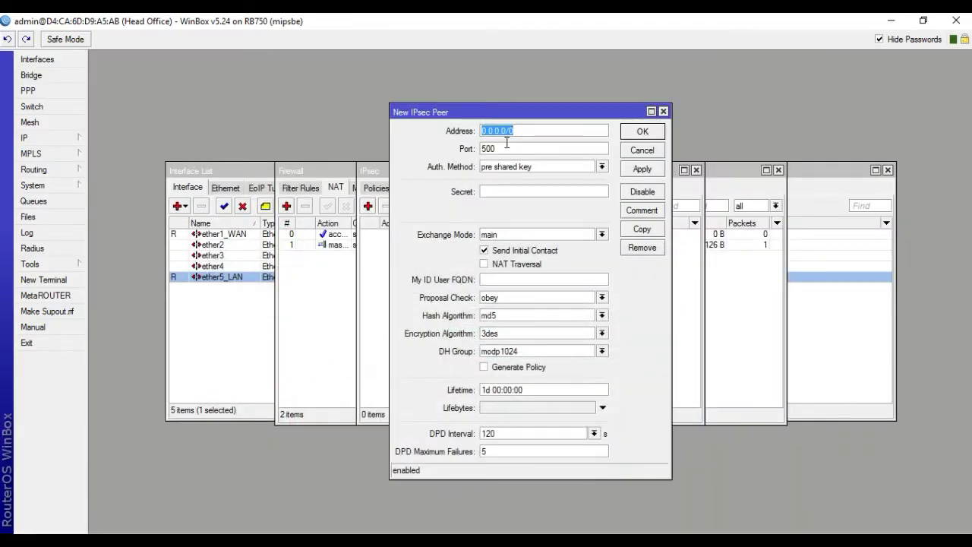
text(202)
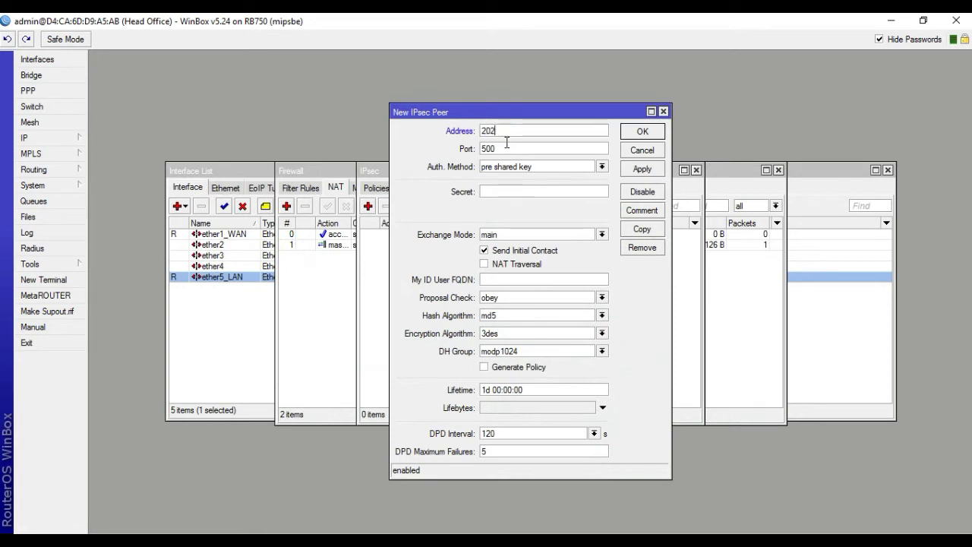
text(.191.20.2)
click(493, 192)
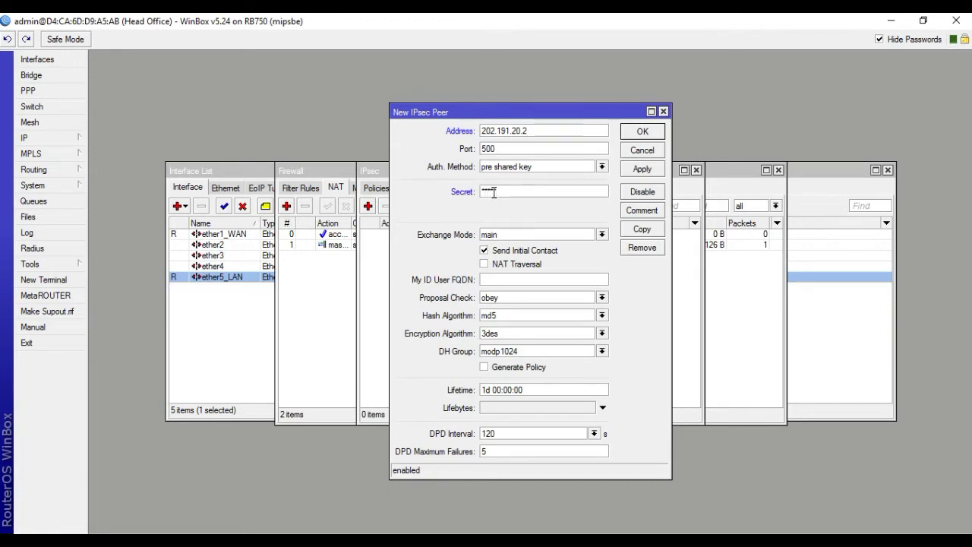
click(642, 169)
click(642, 132)
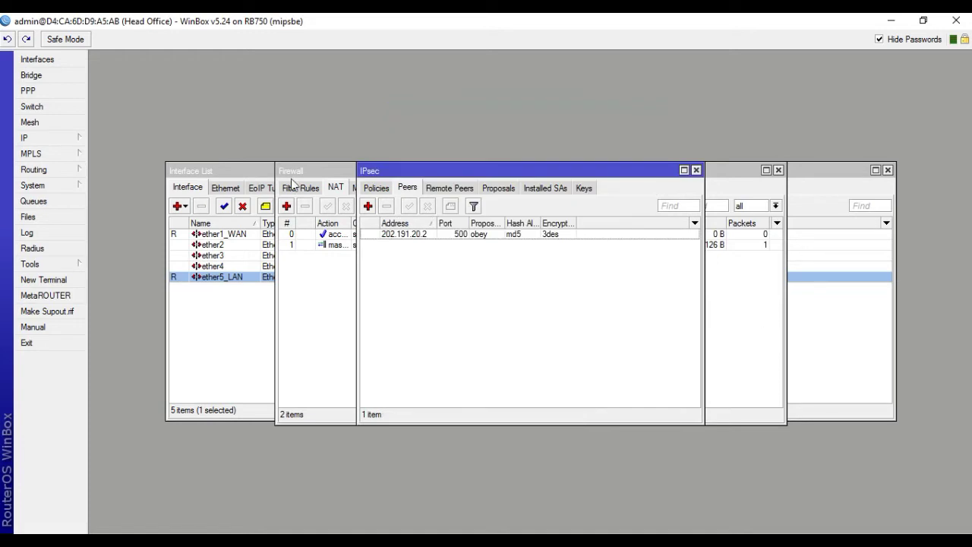
click(33, 137)
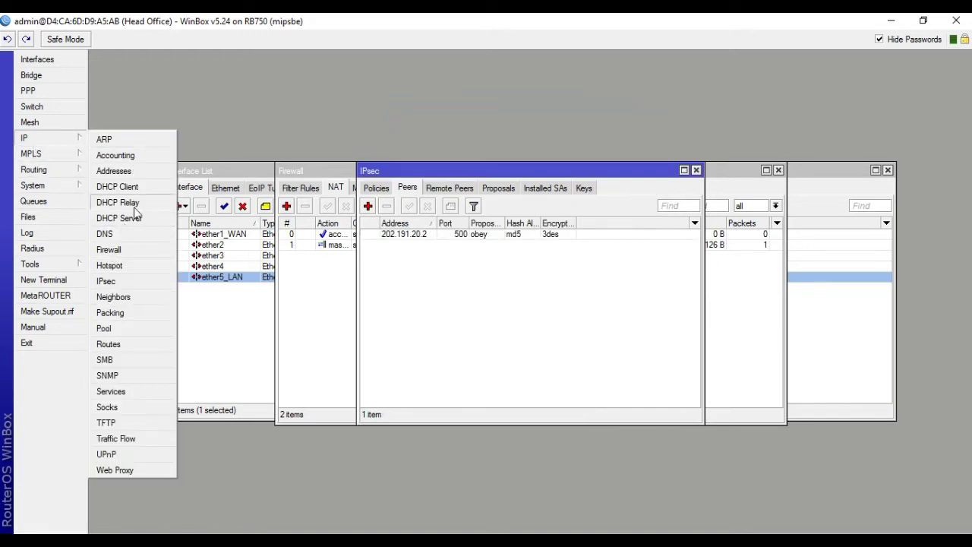
Start a new IPsec policy using ah & esp protocols in tunnel mode.
click(107, 282)
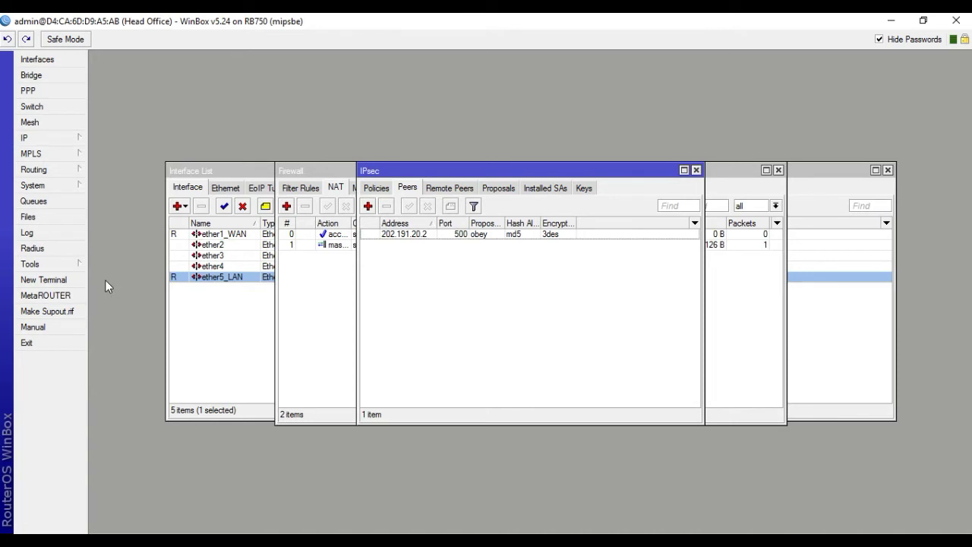
click(374, 192)
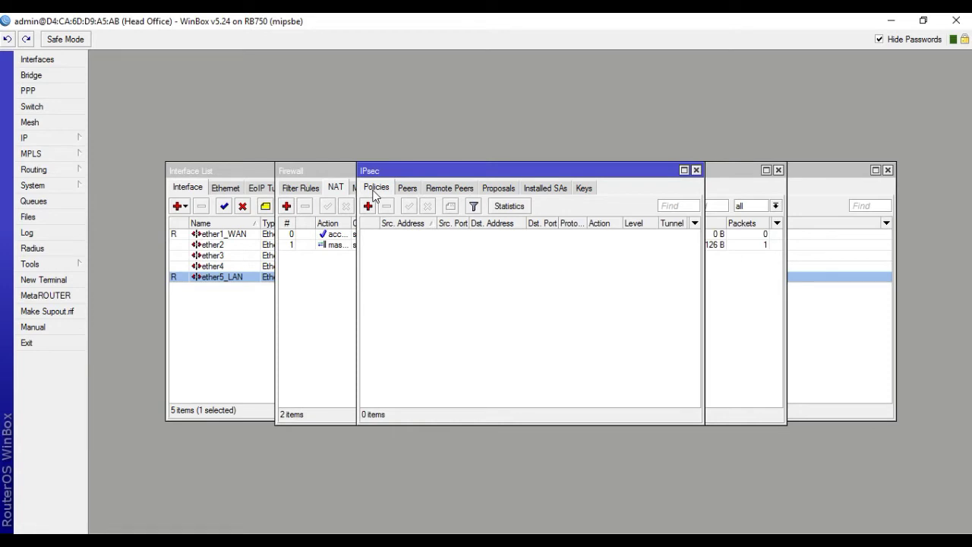
click(367, 206)
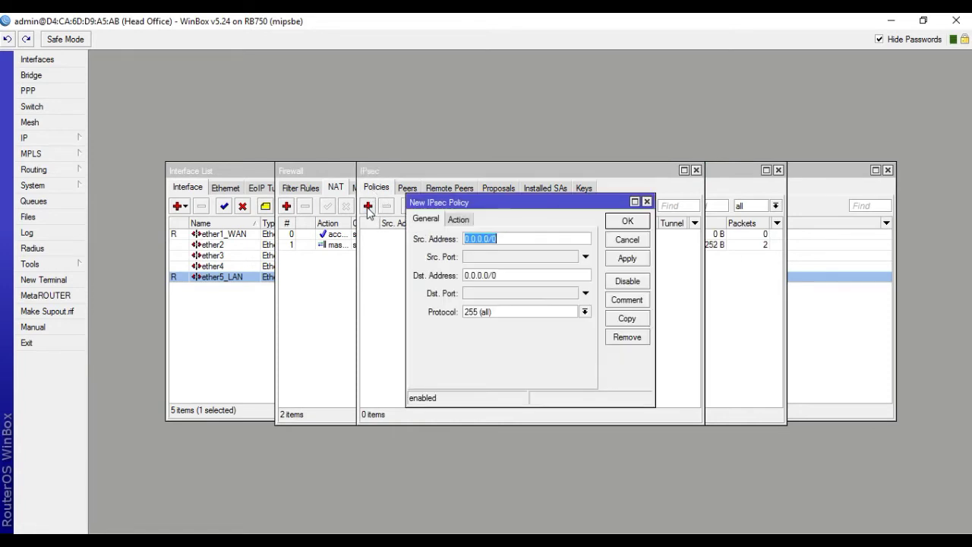
click(458, 219)
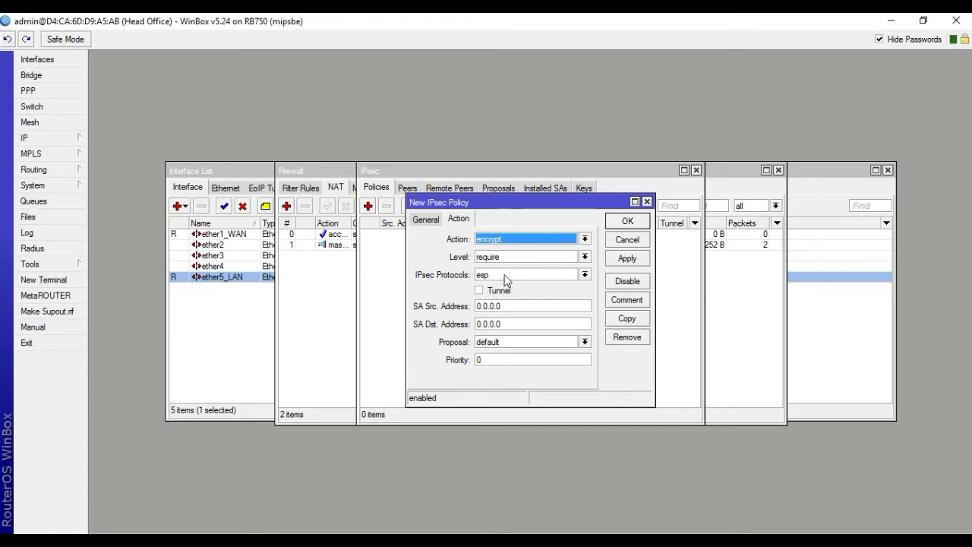
click(504, 275)
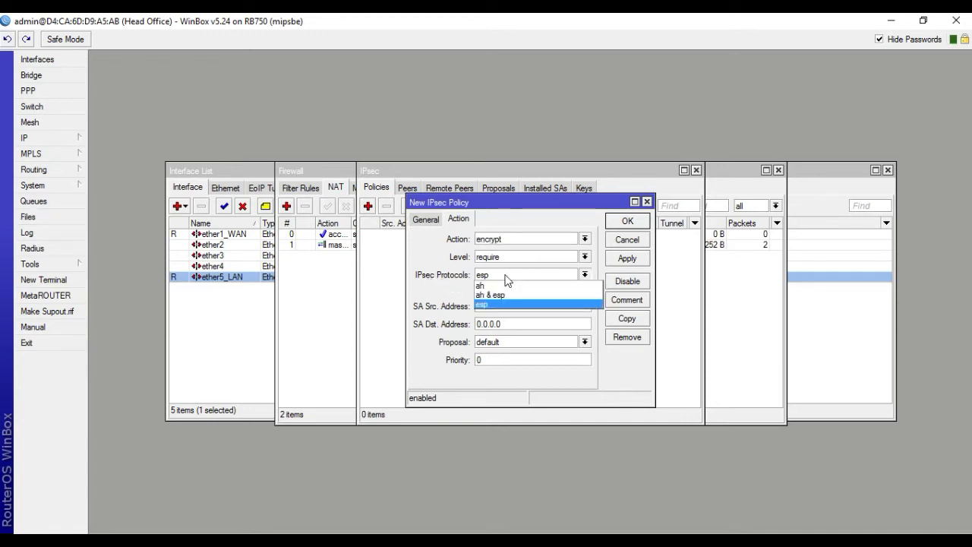
click(507, 297)
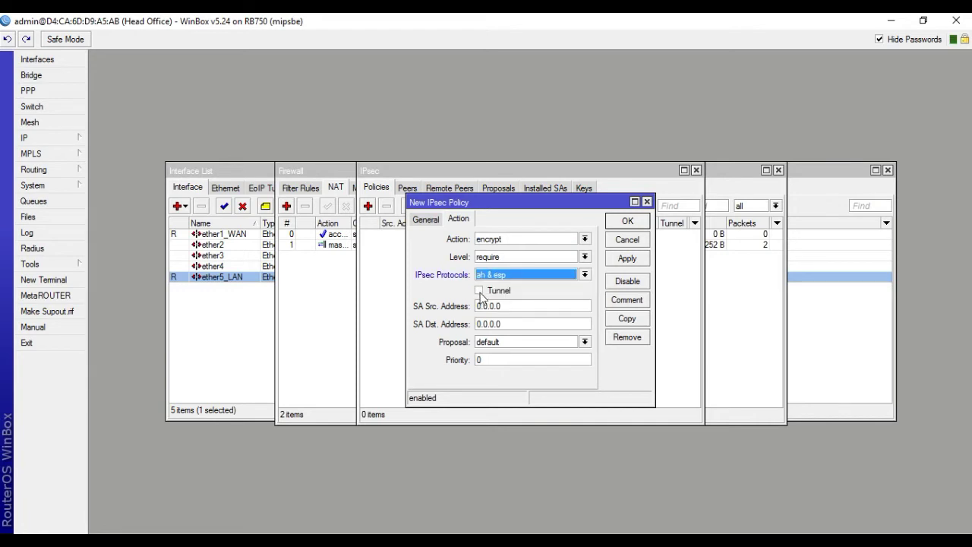
click(480, 291)
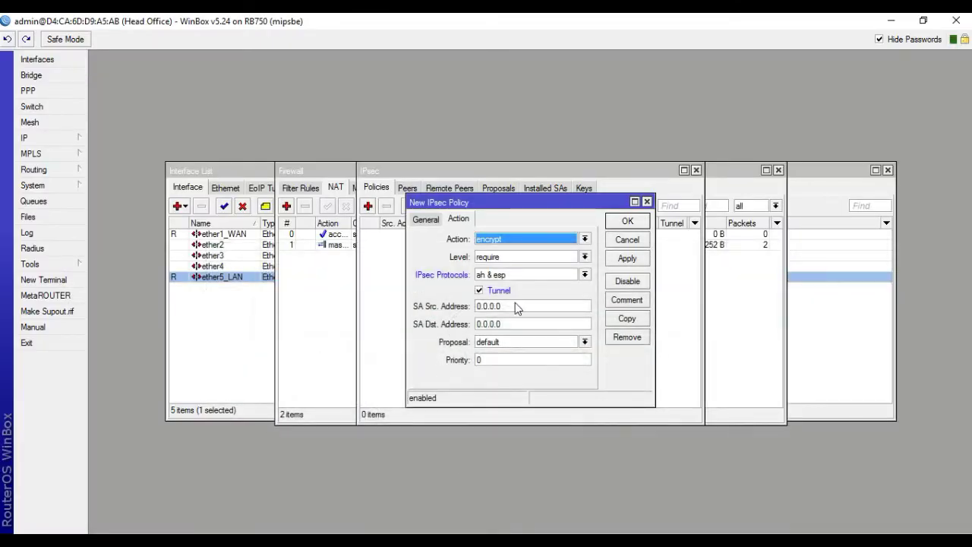
Set the policy's SA source to 104.10.1.2 and SA destination to 202.391.20.2, then save.
click(514, 307)
double_click(514, 306)
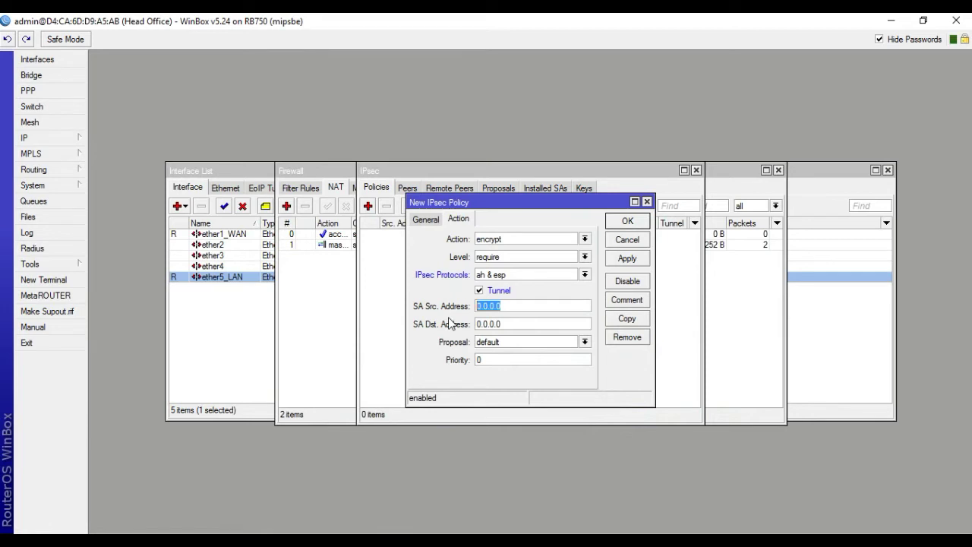
text(104.10.1.2)
click(510, 322)
key(BackSpace)
key(BackSpace)
key(BackSpace)
key(BackSpace)
key(BackSpace)
key(BackSpace)
key(BackSpace)
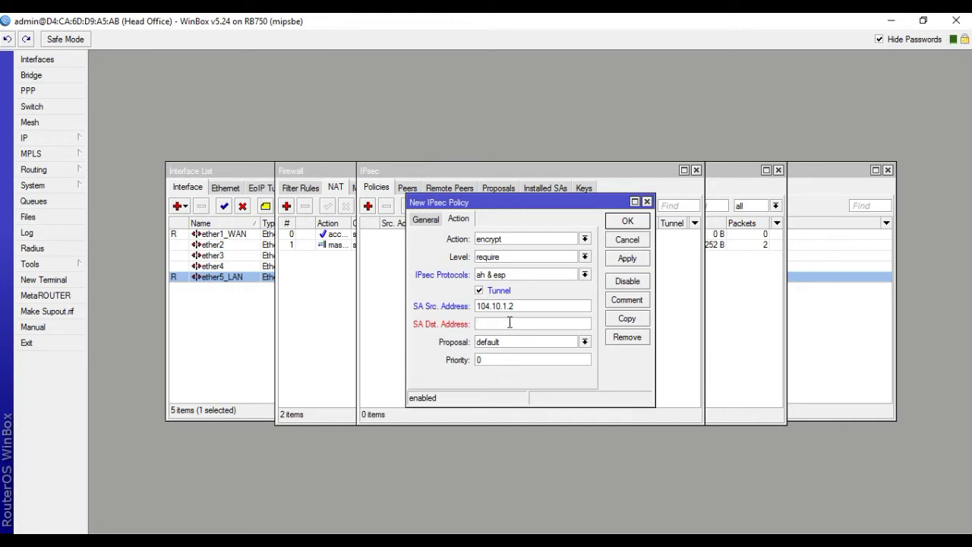
key(alt+Tab)
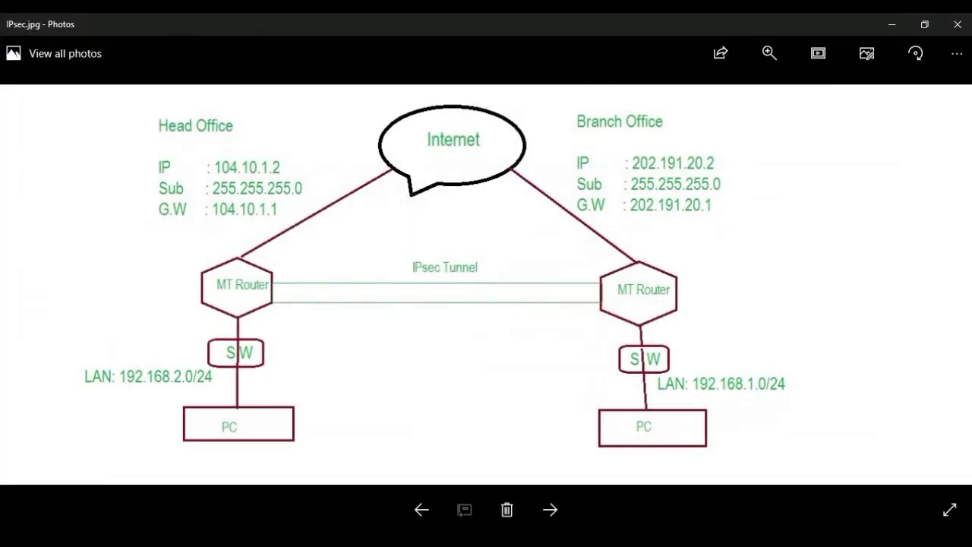
key(alt+Tab)
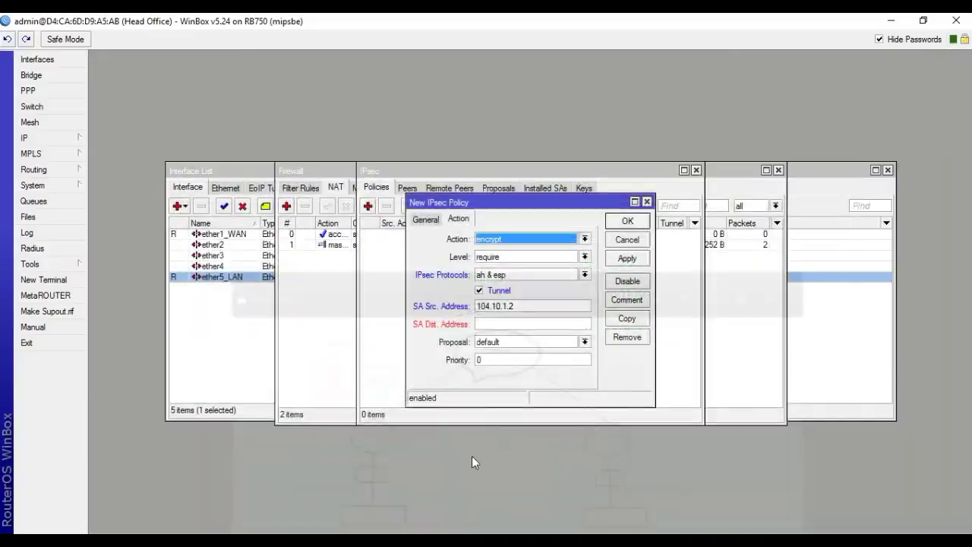
click(493, 325)
text(202)
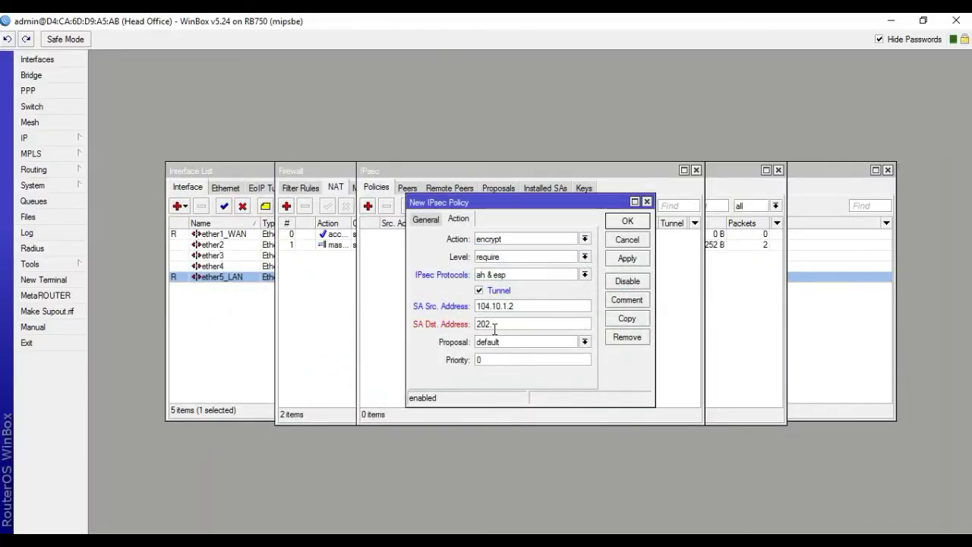
text(.391)
text(.20)
text(.2)
click(628, 260)
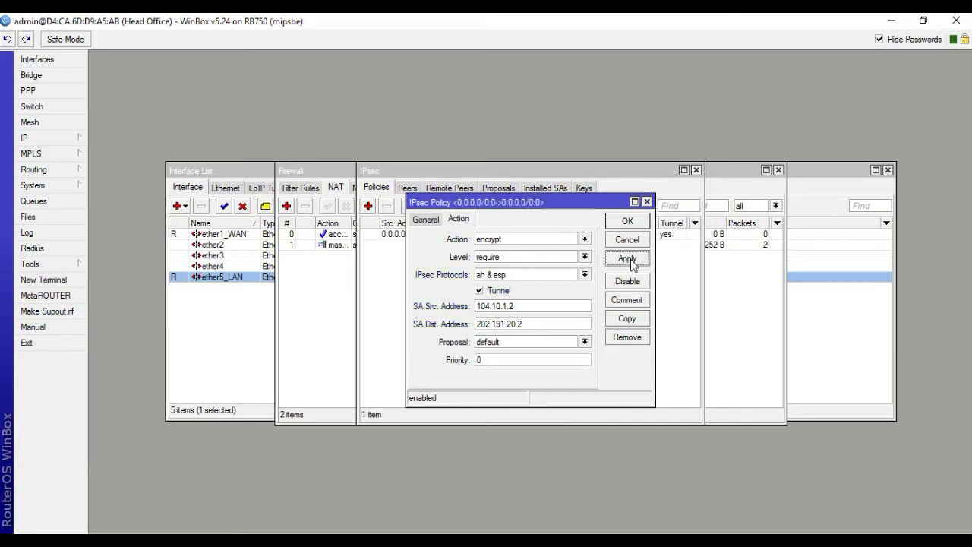
click(623, 223)
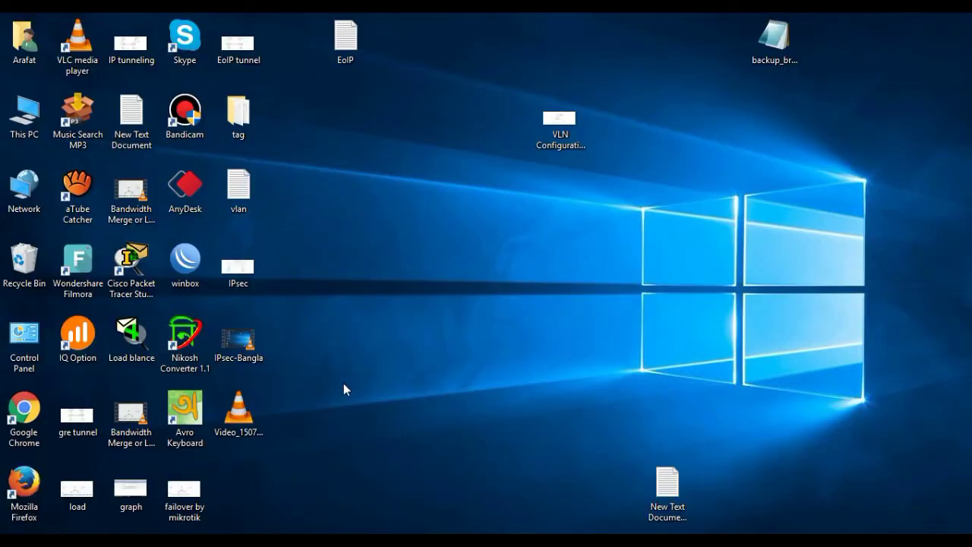
Connect WinBox to the branch router and set its System Identity to 'Branch Office'.
double_click(184, 258)
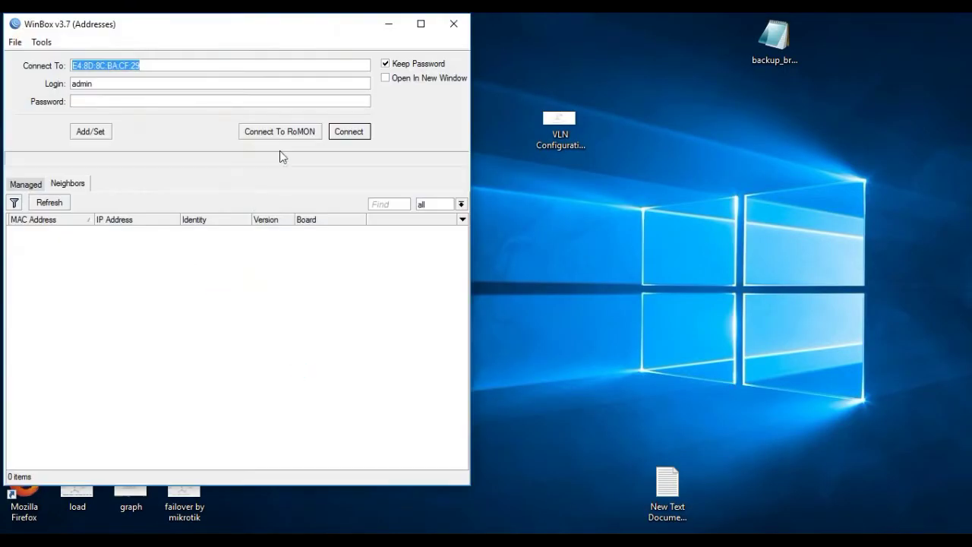
click(348, 132)
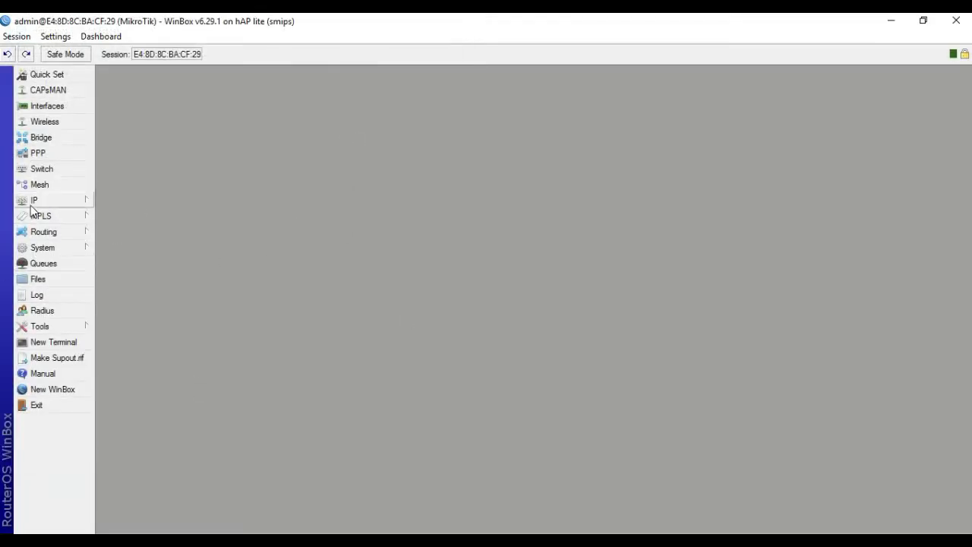
click(43, 250)
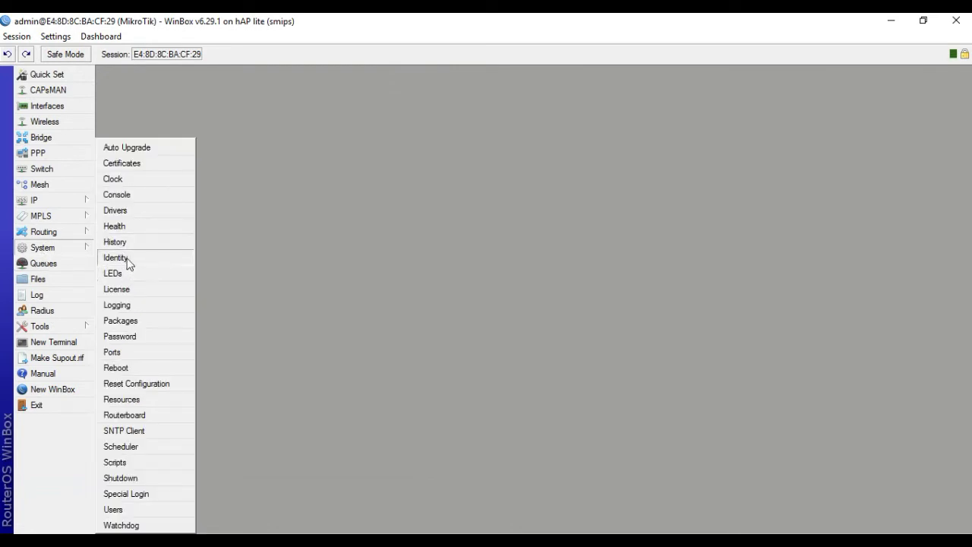
click(127, 258)
text(B)
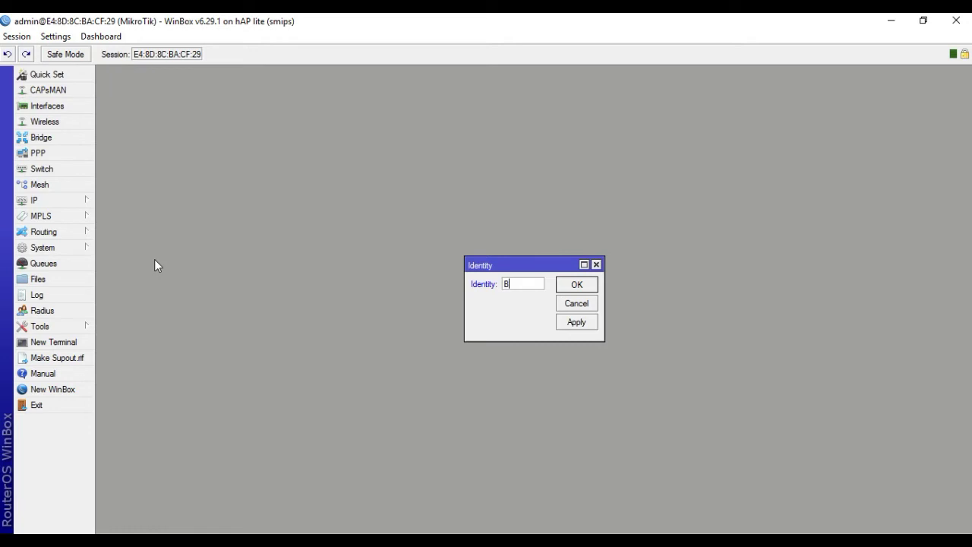
text(ranch Office)
click(583, 286)
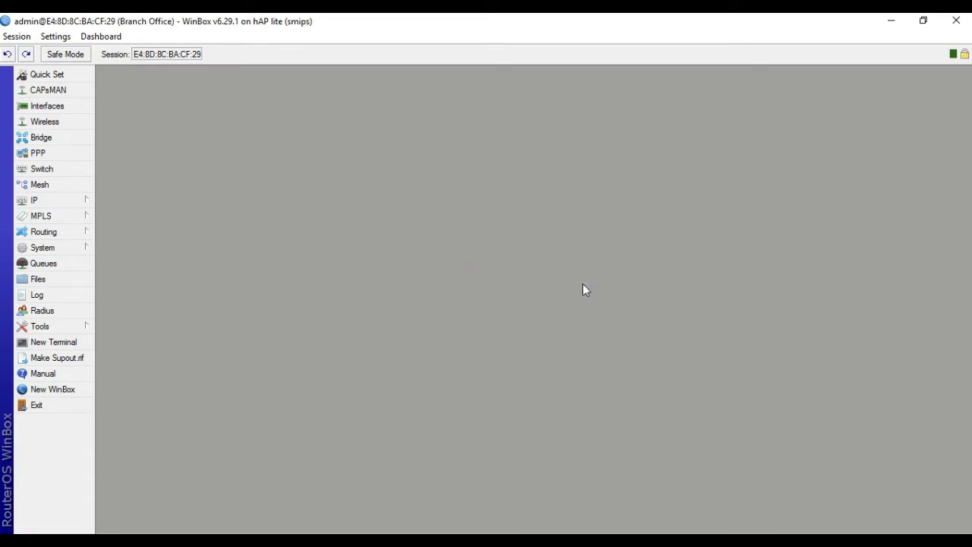
Add address 202.191.20.2/24 on ether1 under IP > Addresses, then show the Interfaces list.
key(alt+Tab)
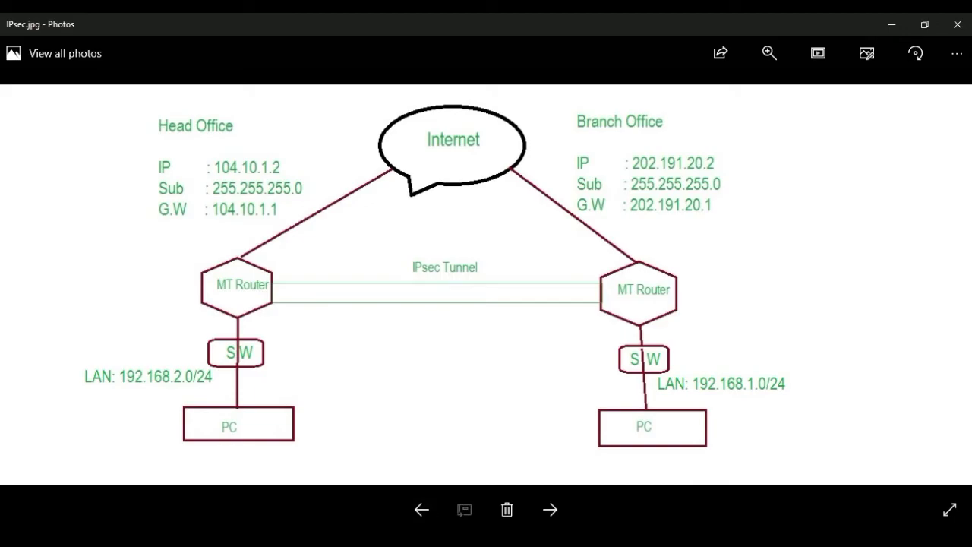
key(alt+Tab)
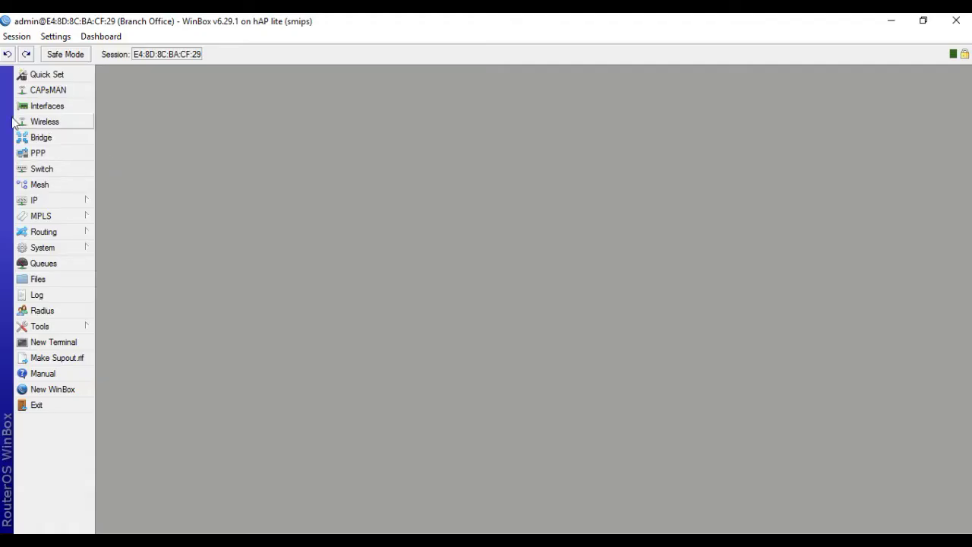
click(33, 200)
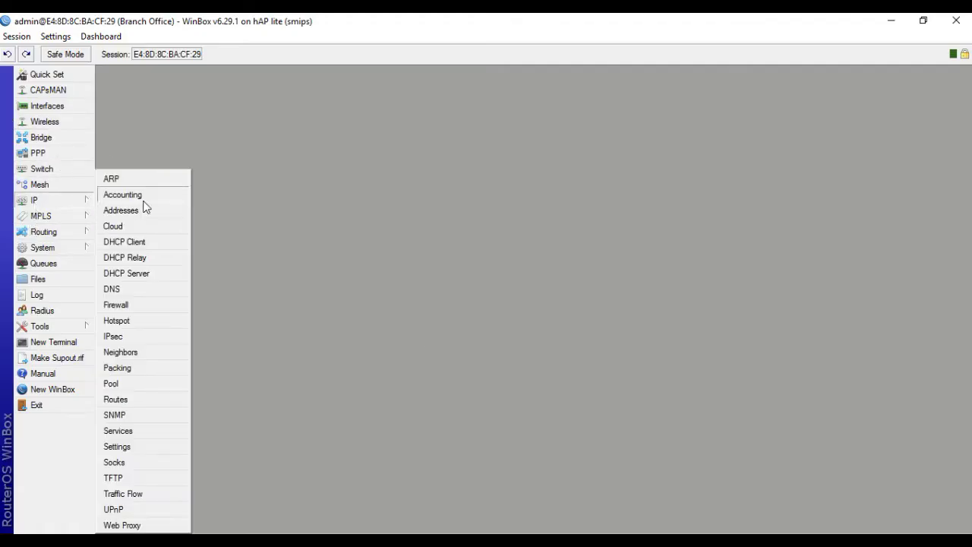
click(134, 212)
click(298, 198)
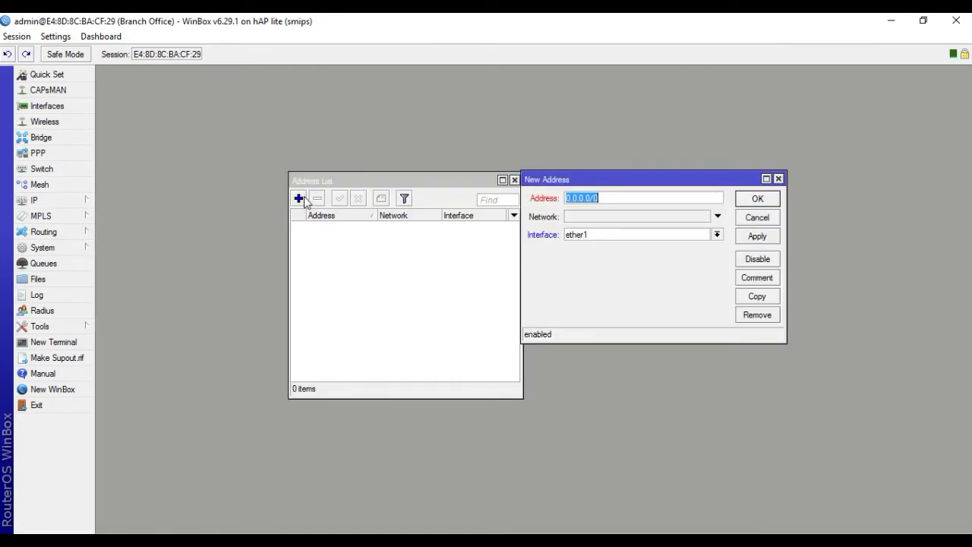
text(202.1)
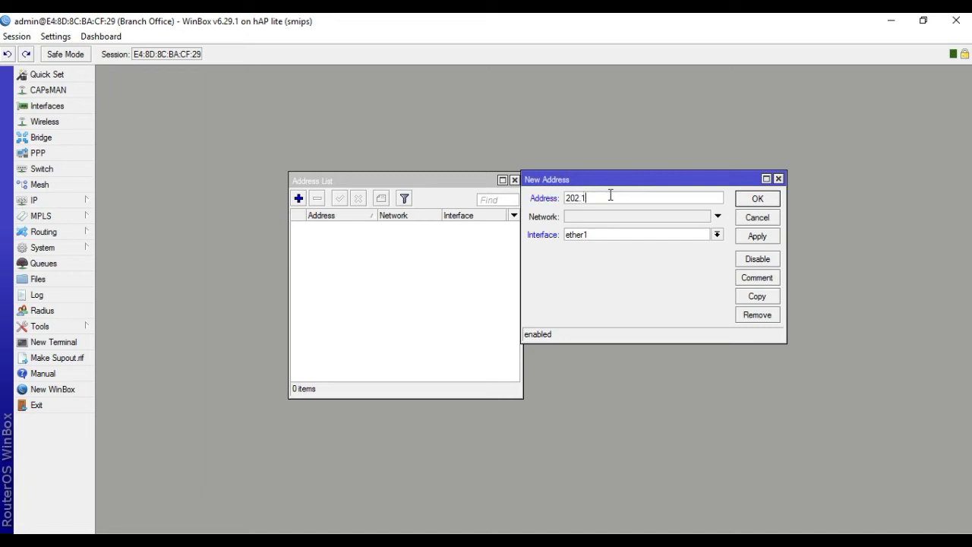
text(91.20.2/24)
click(757, 236)
click(758, 199)
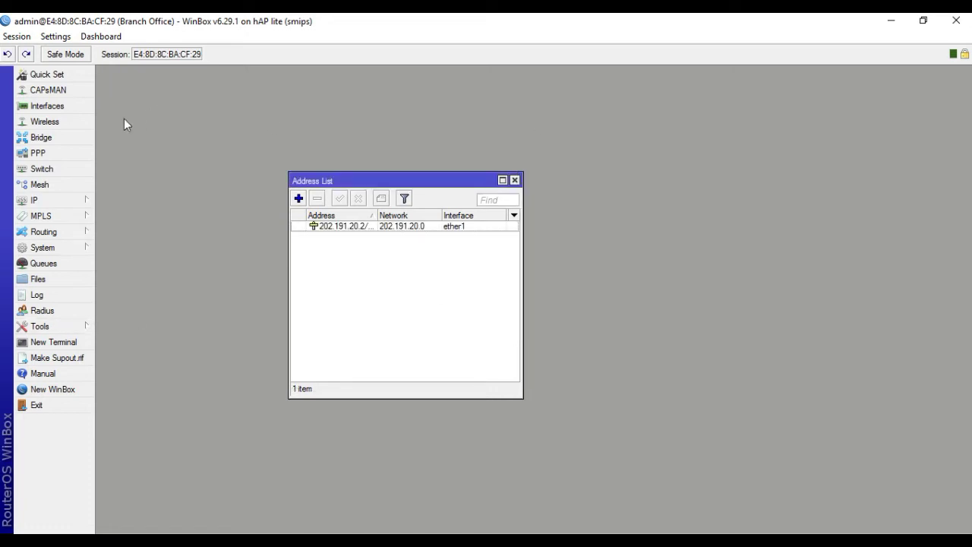
click(63, 110)
click(158, 138)
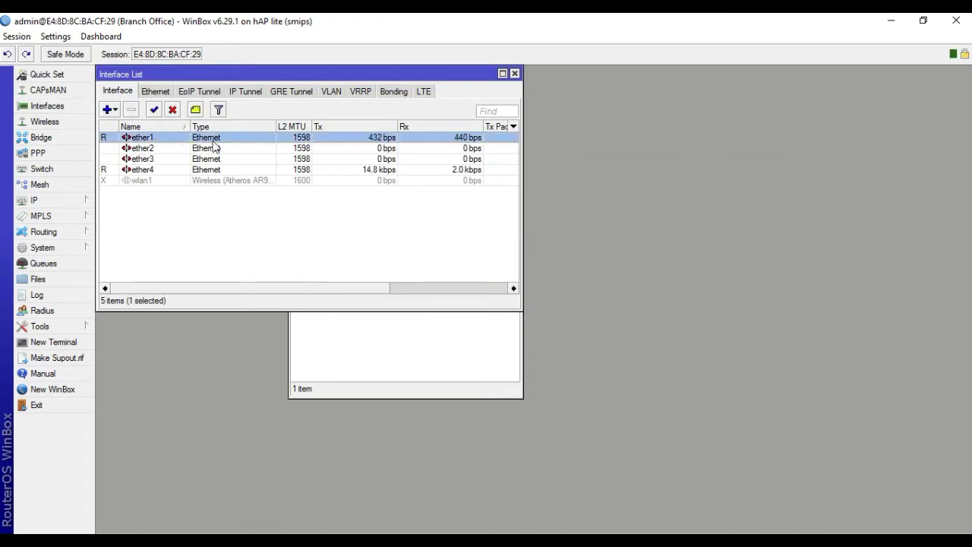
Rename interface ether1 to ether1_WAN.
double_click(242, 142)
double_click(486, 187)
click(485, 187)
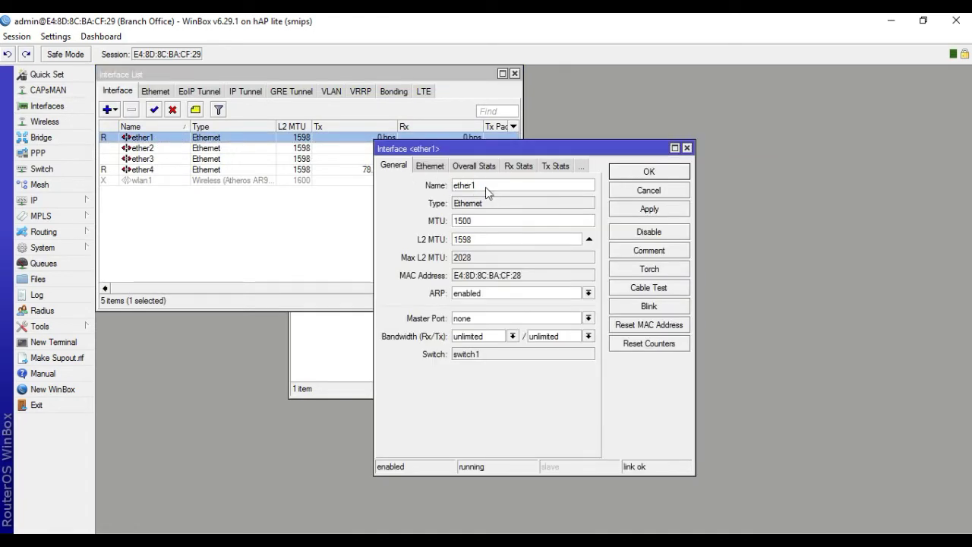
text(_WAN)
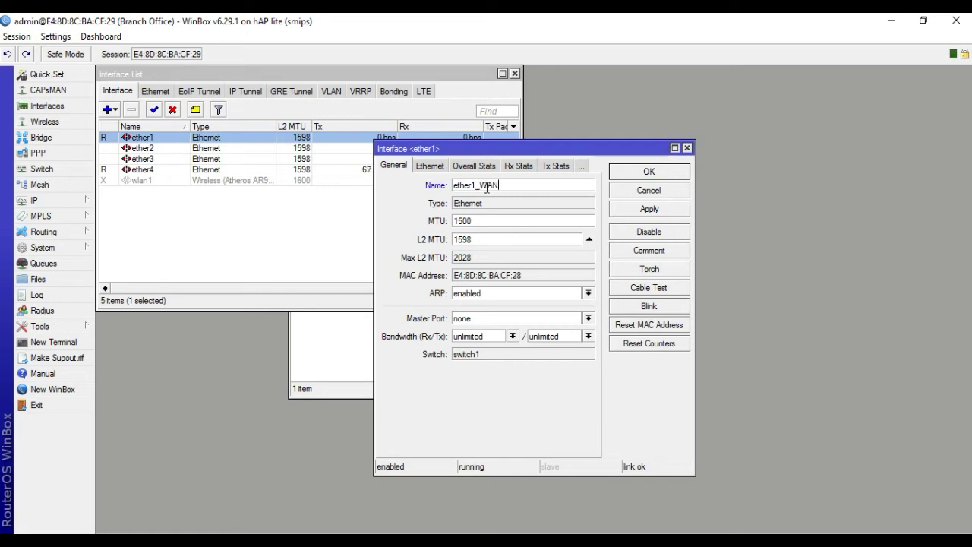
click(649, 172)
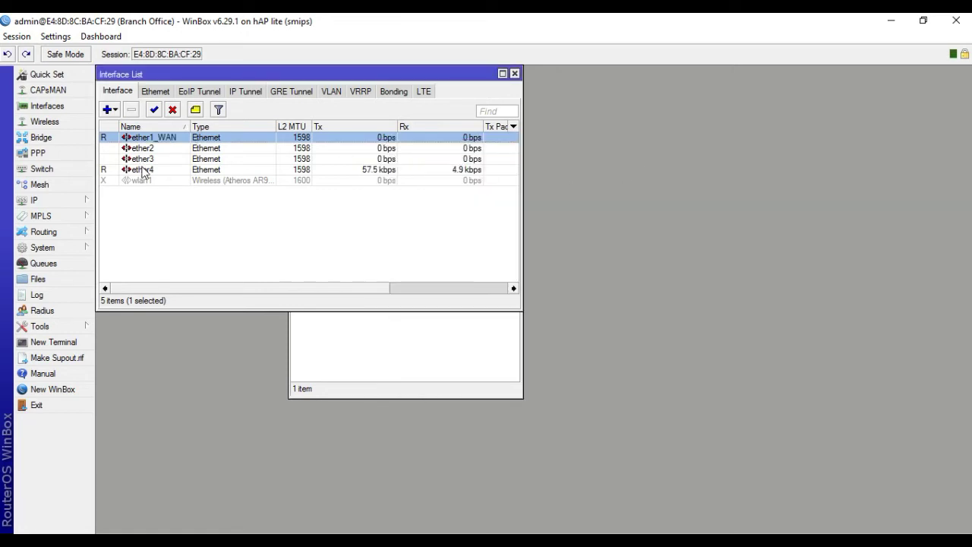
Rename interface ether4 to ether4_LAN and return to the IP address list.
double_click(144, 170)
click(485, 185)
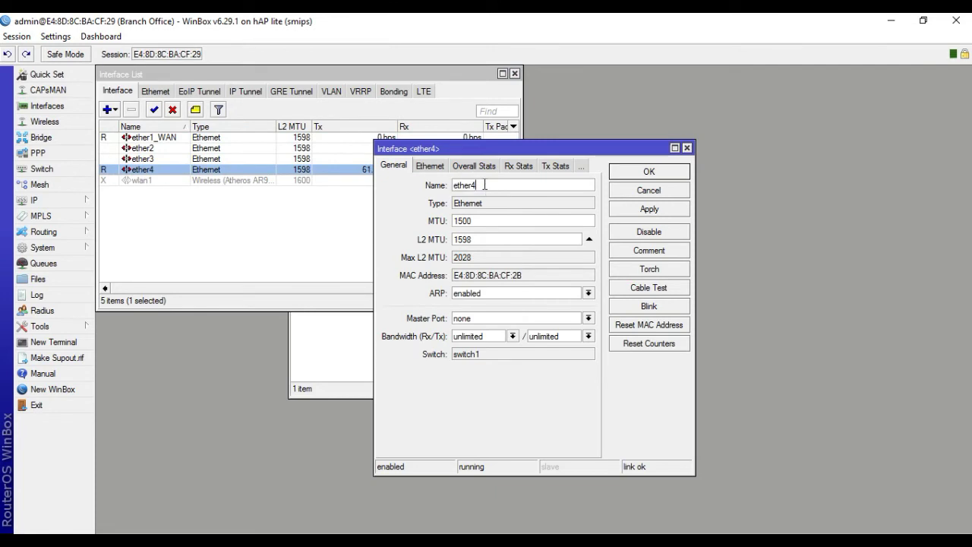
text(_LAN)
click(653, 170)
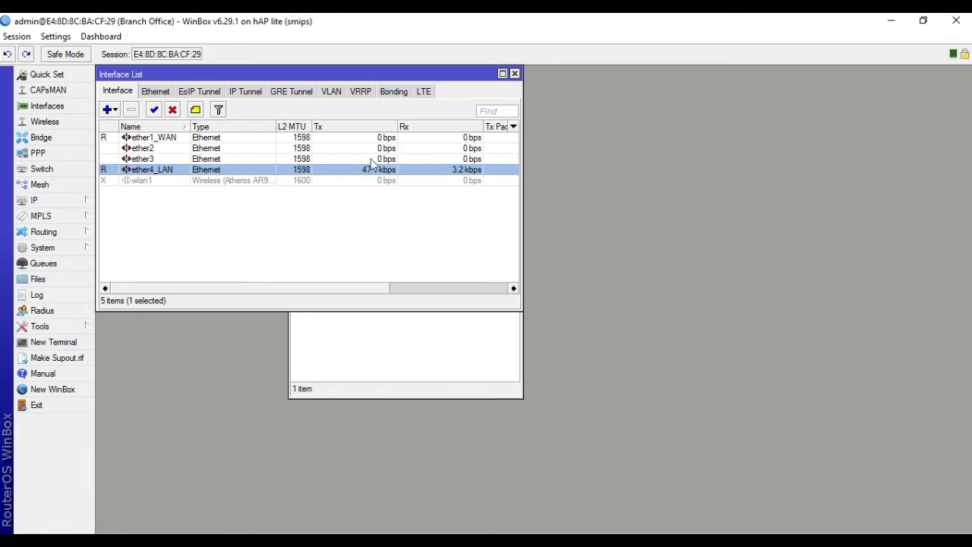
click(70, 199)
click(130, 215)
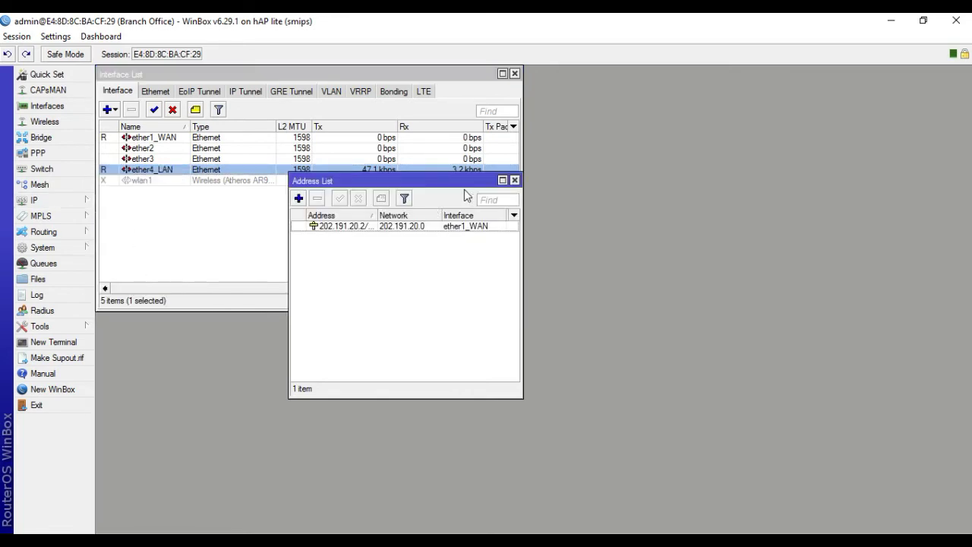
In IP > Routes, add route 0.0.0.0/0 with gateway 202.191.20.1.
click(439, 227)
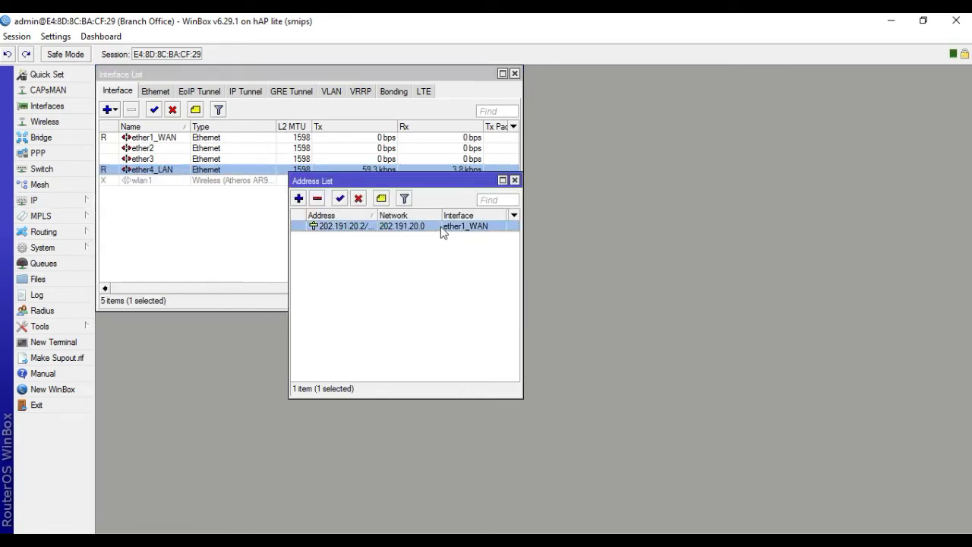
click(42, 203)
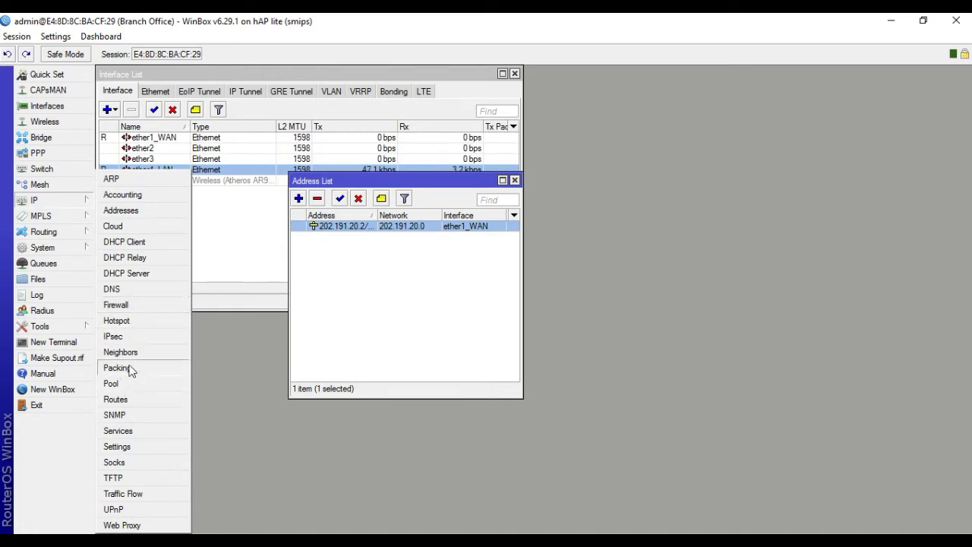
click(134, 397)
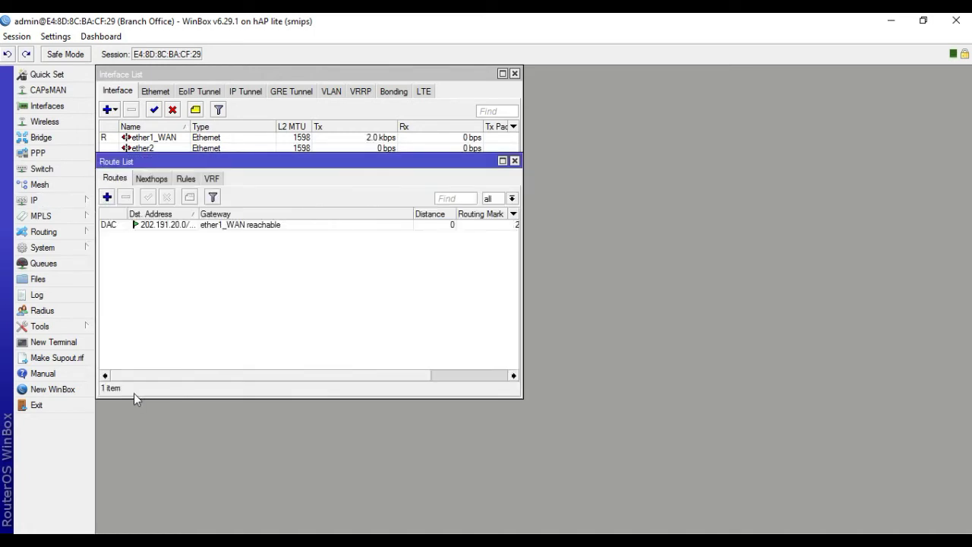
click(107, 197)
click(381, 228)
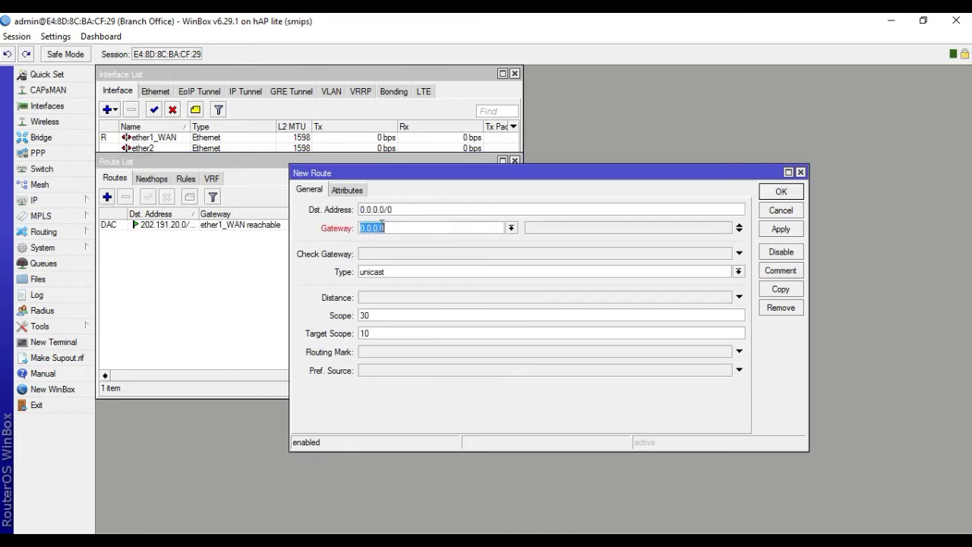
text(2)
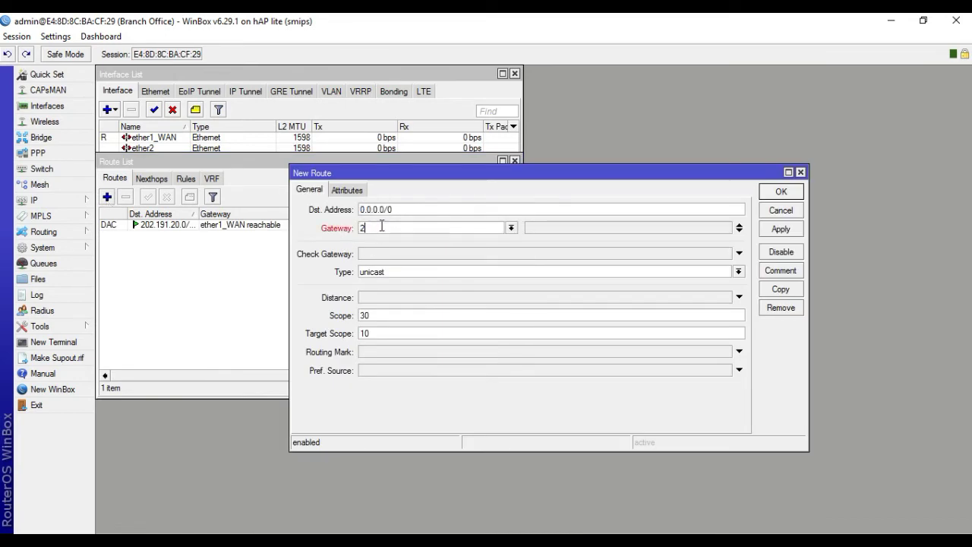
text(02.191.20.1)
click(780, 229)
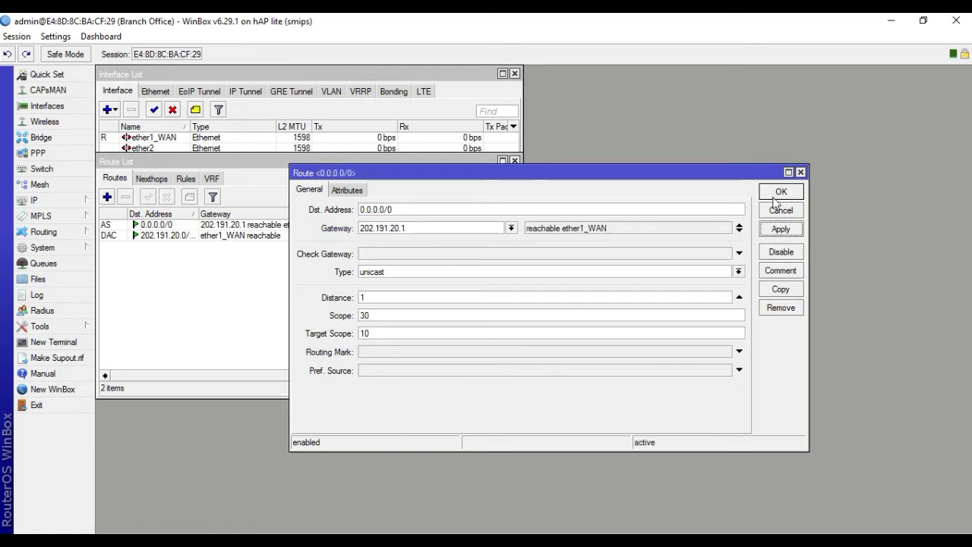
click(774, 196)
click(278, 226)
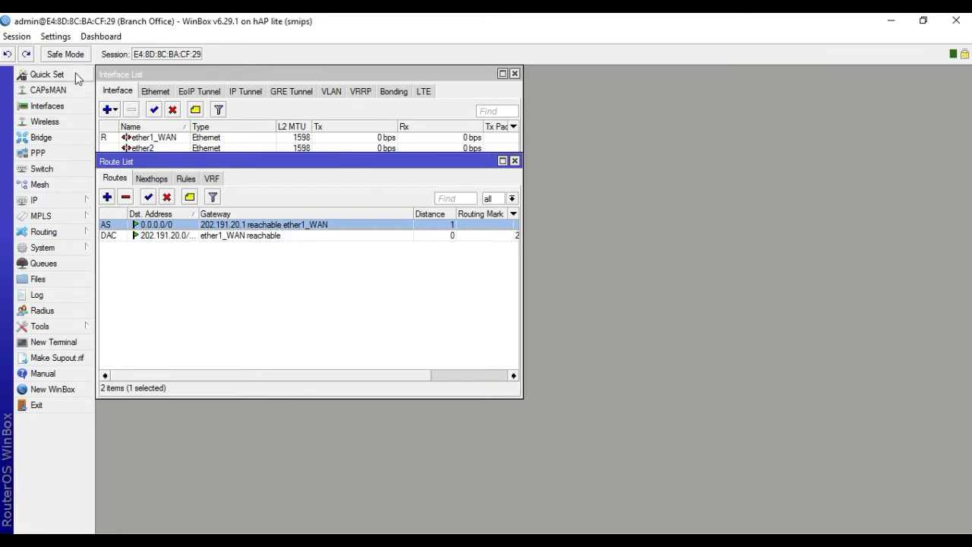
click(38, 200)
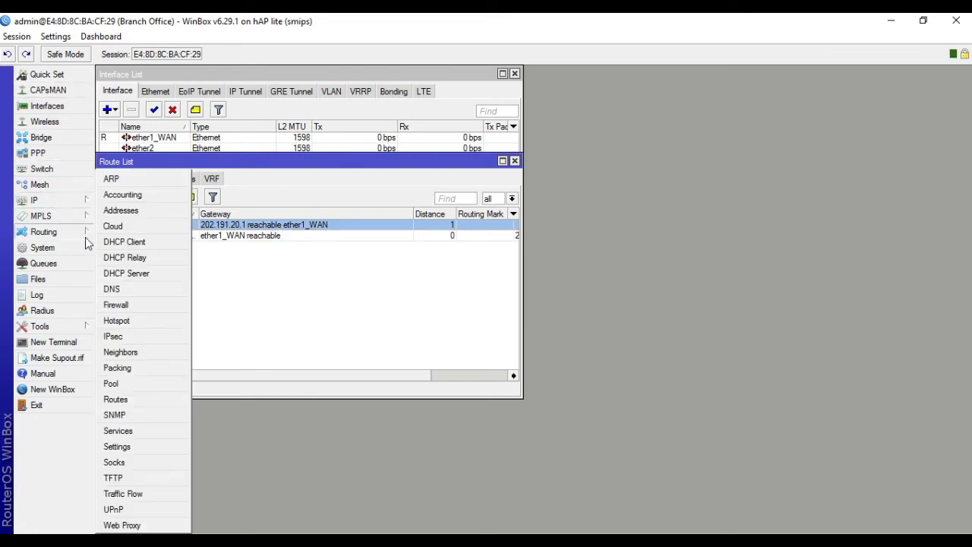
Add the address 192.168.1.1/24 on interface ether4_LAN and save it.
click(124, 211)
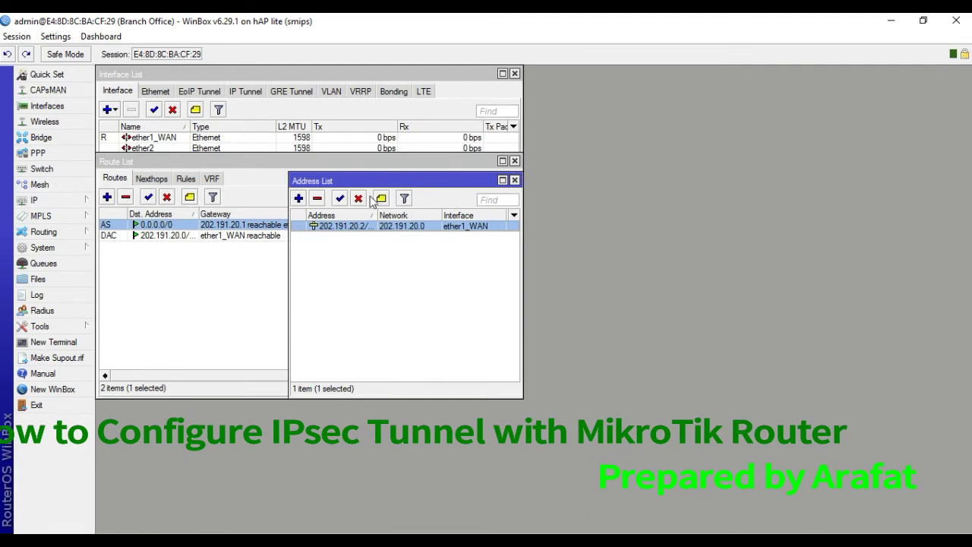
click(299, 198)
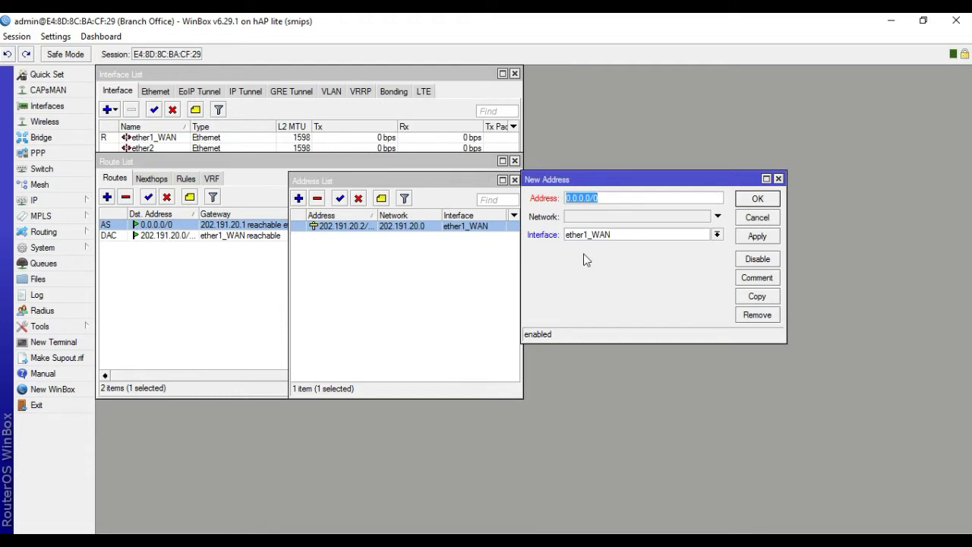
text(192.168)
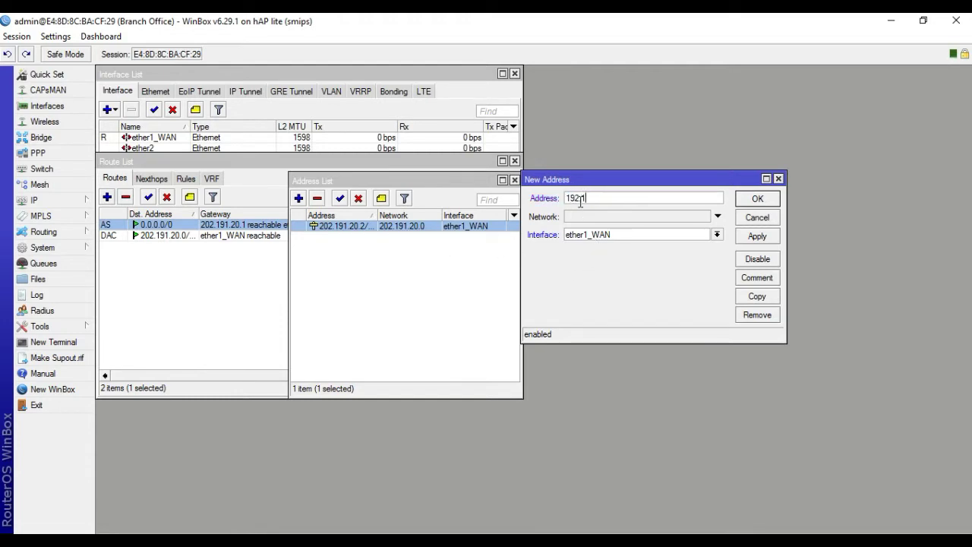
text(.)
key(alt+Tab)
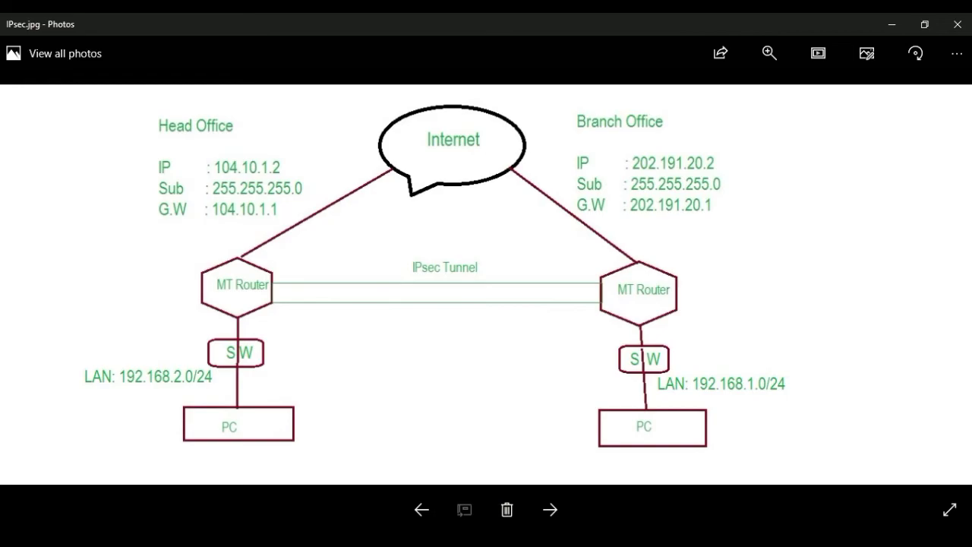
key(alt+Tab)
click(607, 199)
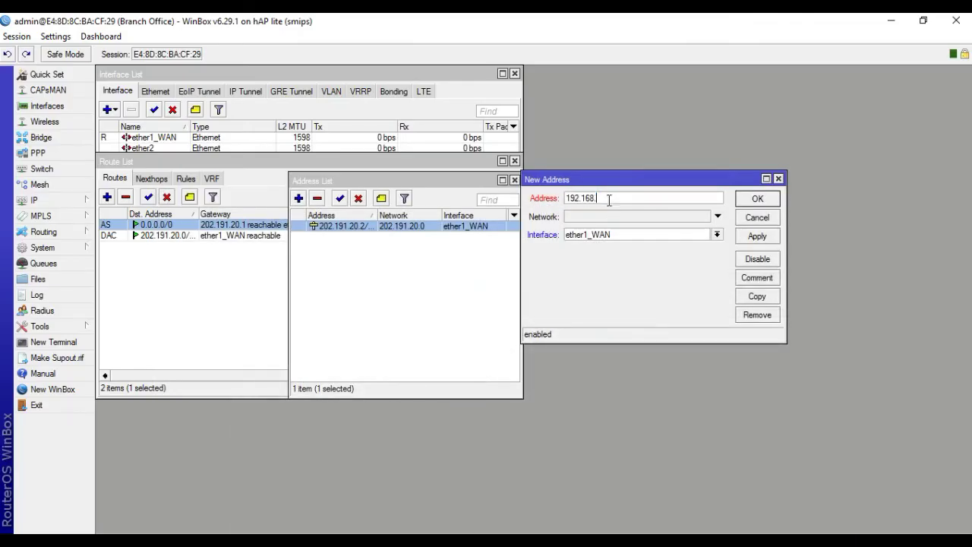
text(1.1/24)
click(717, 234)
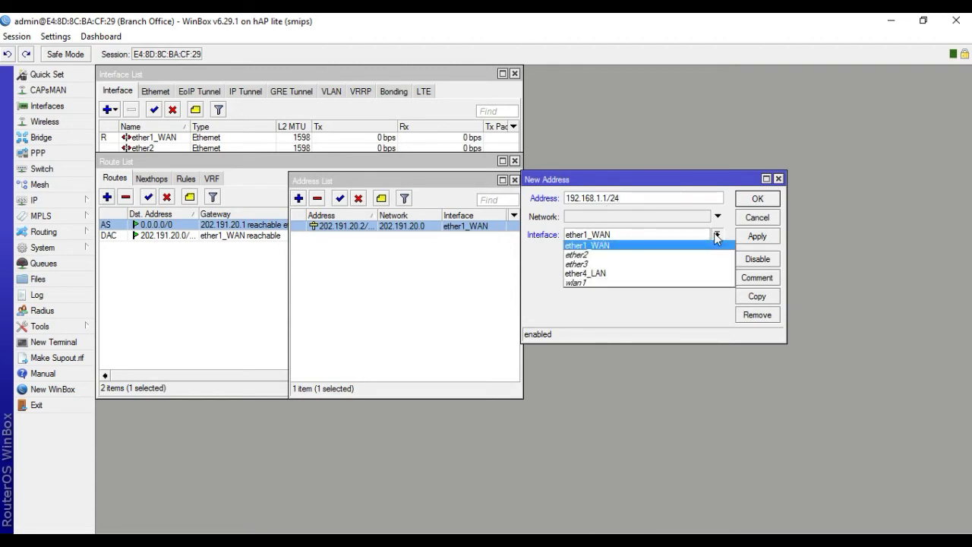
click(607, 273)
click(765, 238)
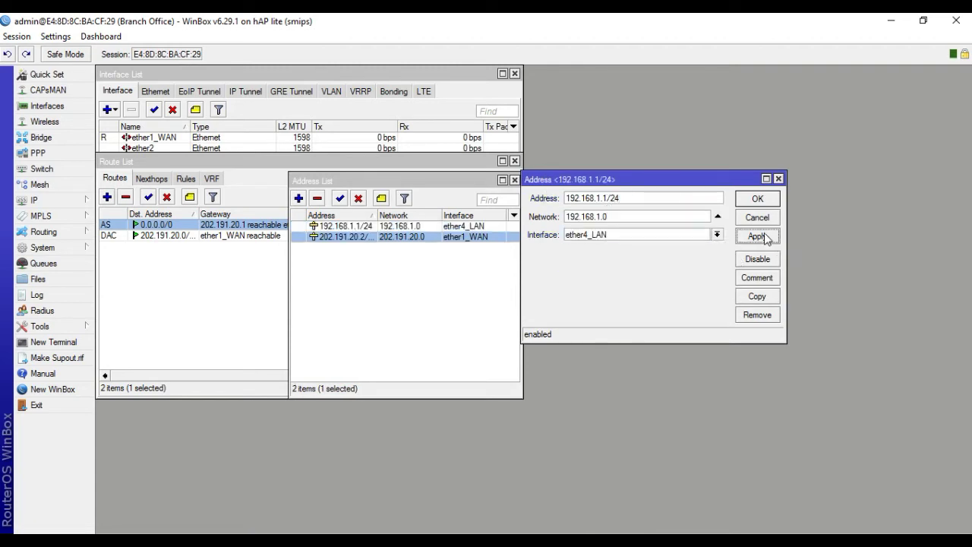
click(757, 199)
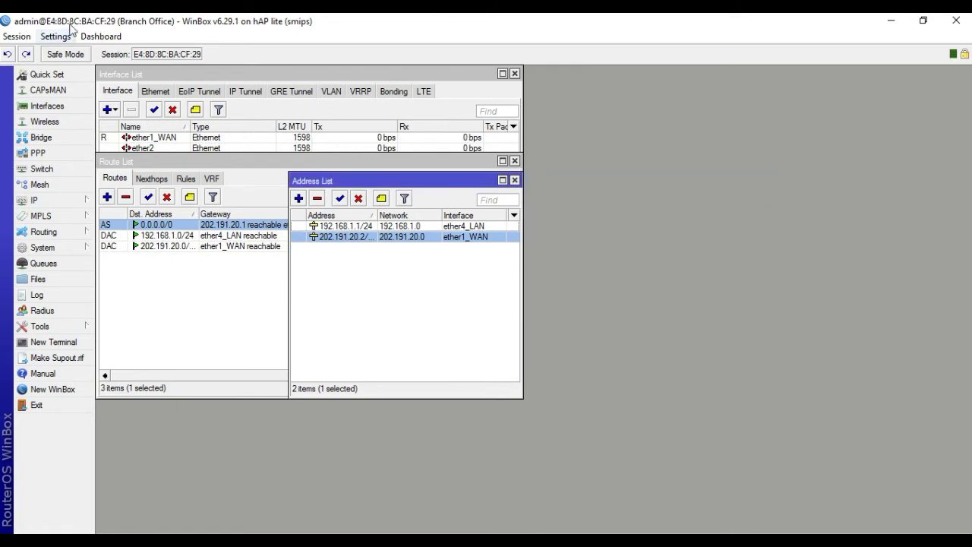
click(38, 201)
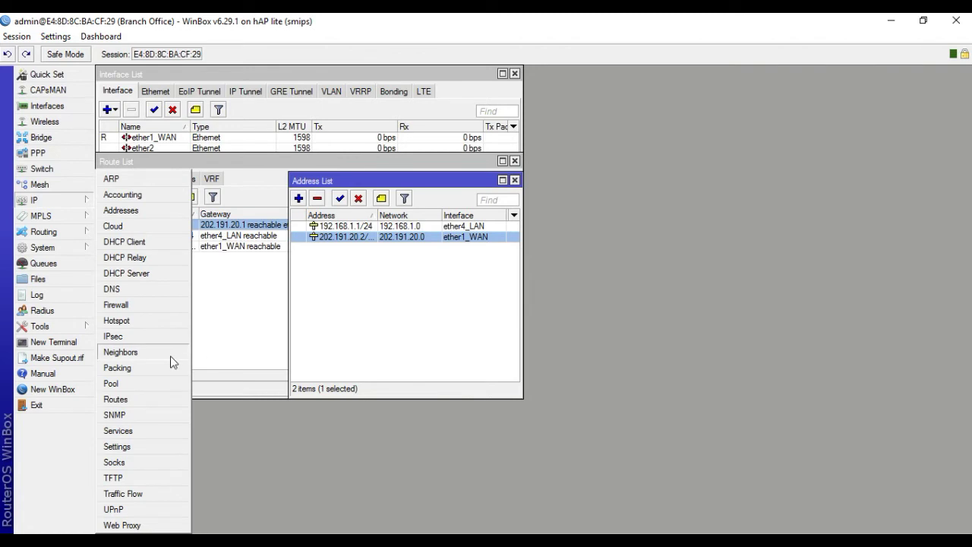
Start a new srcnat NAT rule with source address 192.168.1.0/24.
click(121, 305)
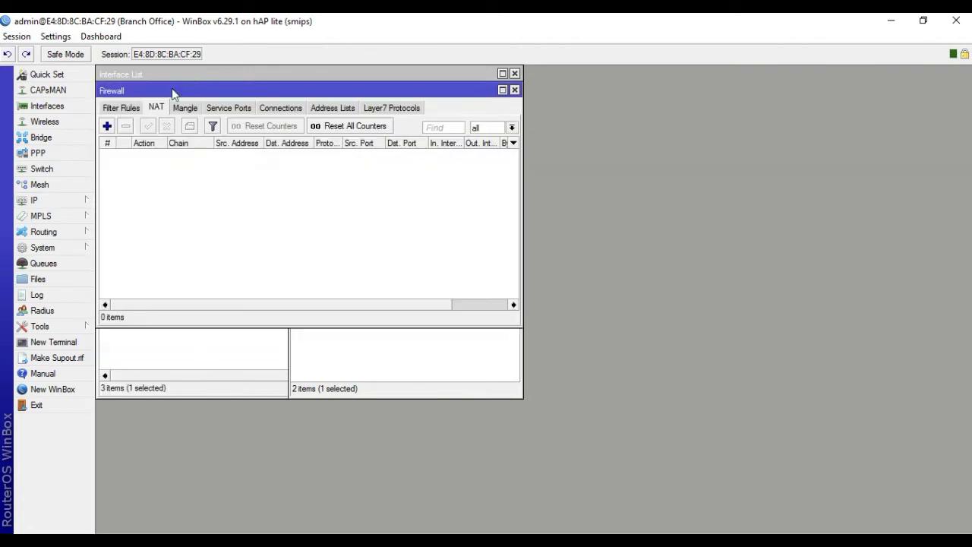
click(107, 127)
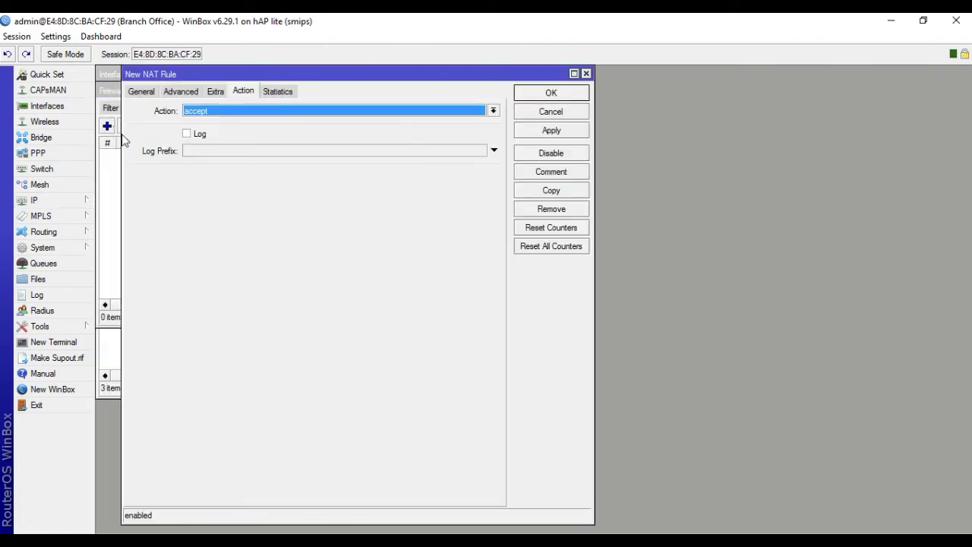
click(143, 94)
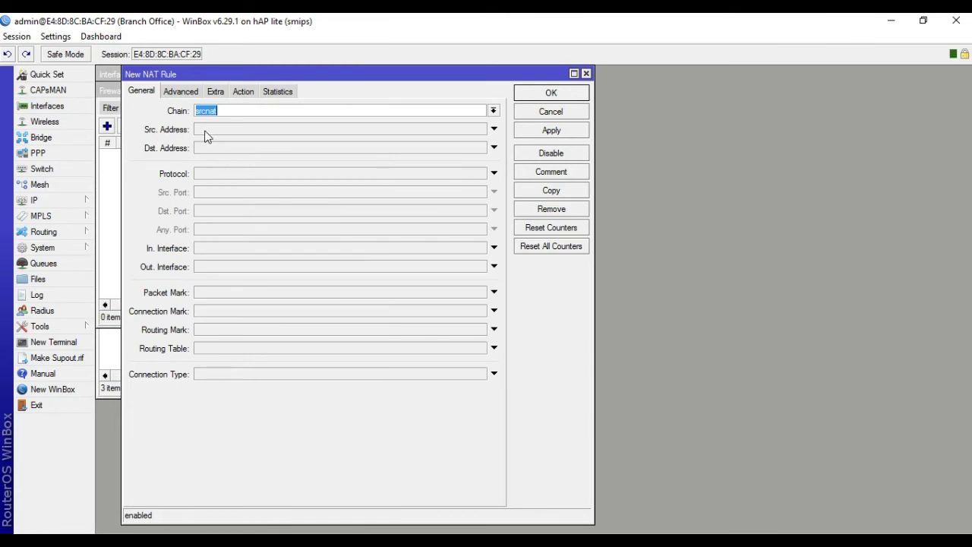
click(211, 129)
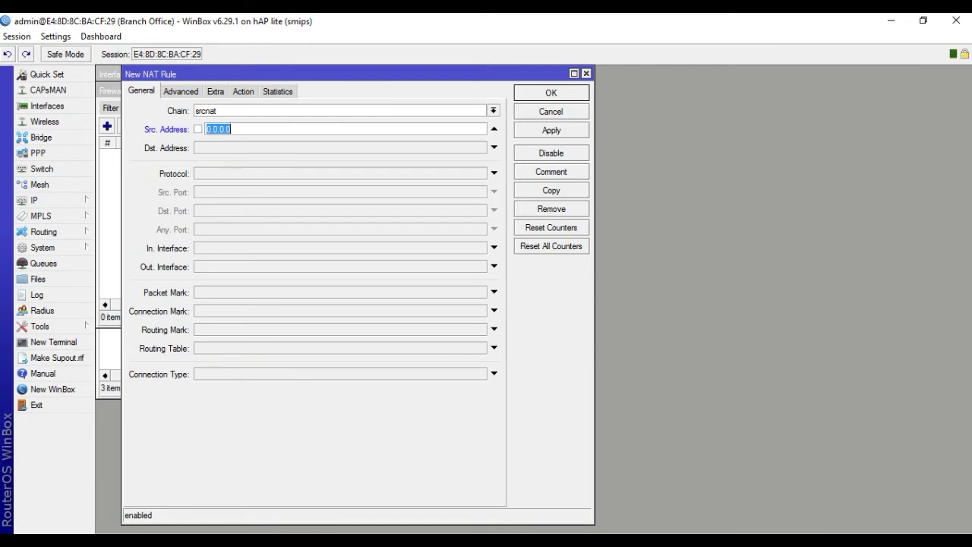
key(alt+Tab)
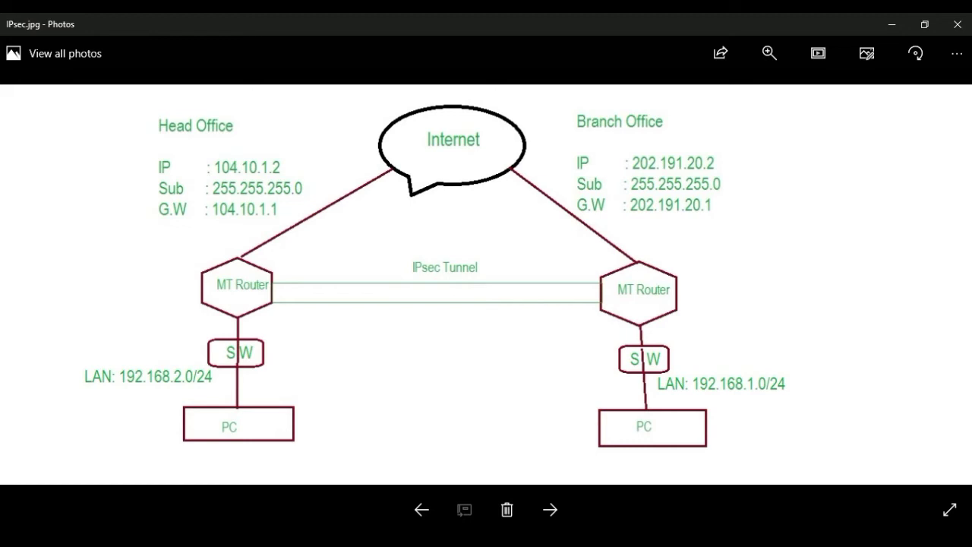
key(alt+Tab)
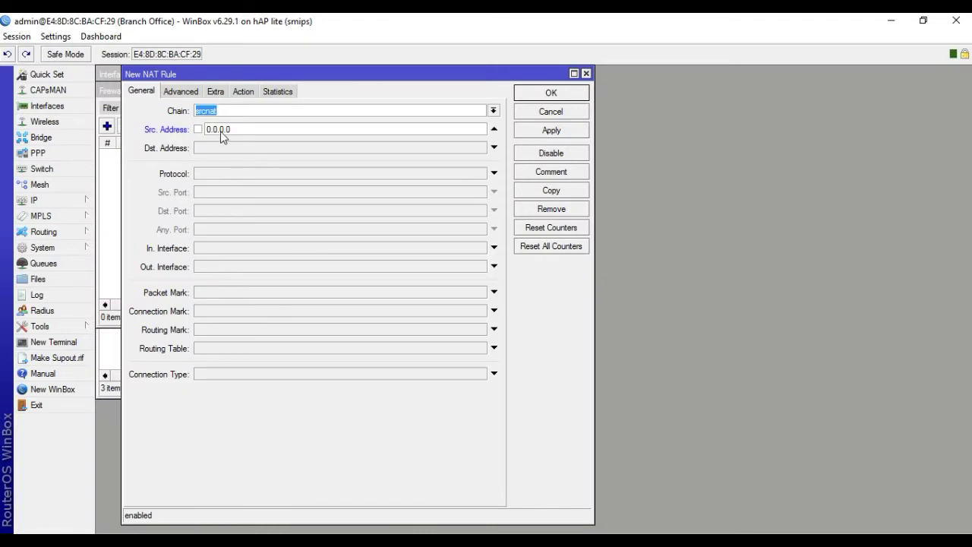
drag(239, 129, 188, 131)
text(192.1)
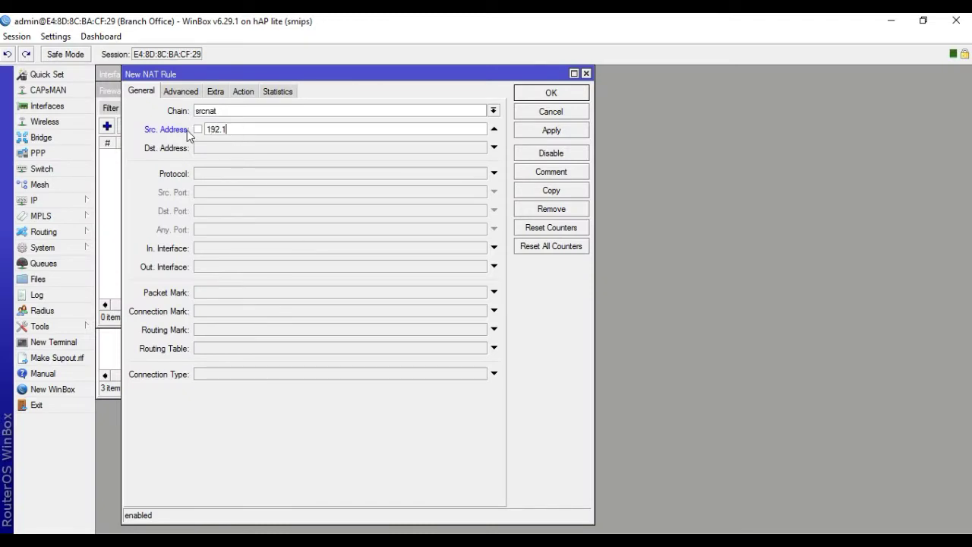
text(68.1.0/24)
Give the rule destination 192.168.2.0/24 and action accept, then save it.
click(215, 147)
text(1)
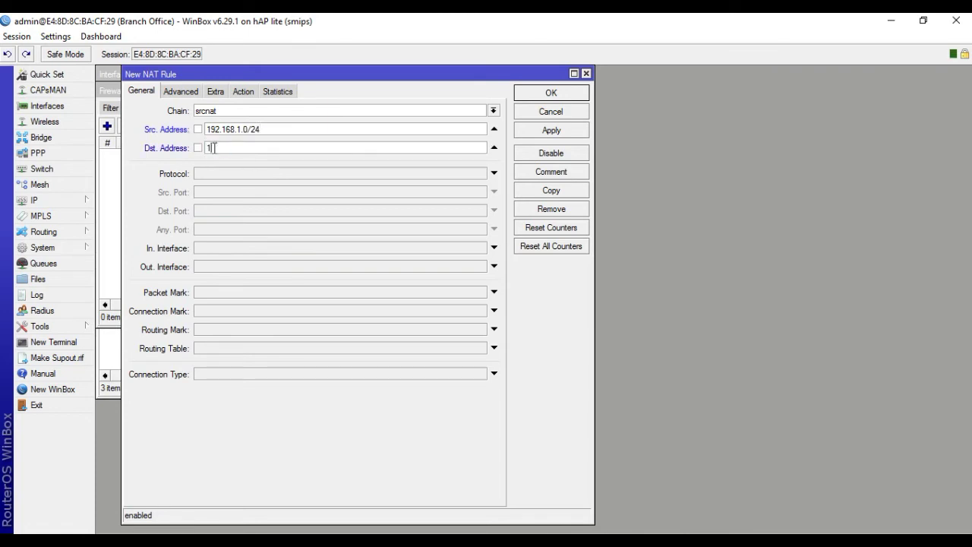
text(92.168.2.0/24)
click(246, 93)
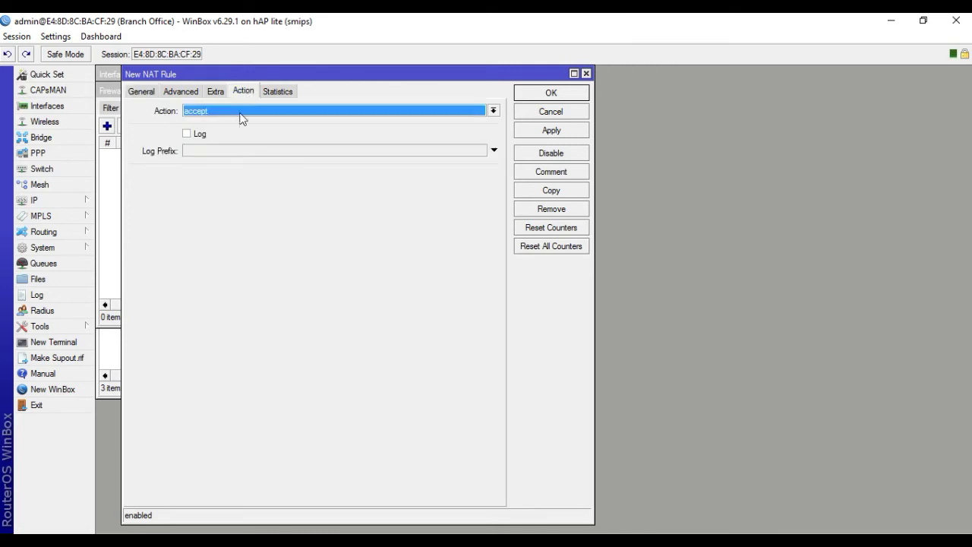
click(533, 135)
click(552, 93)
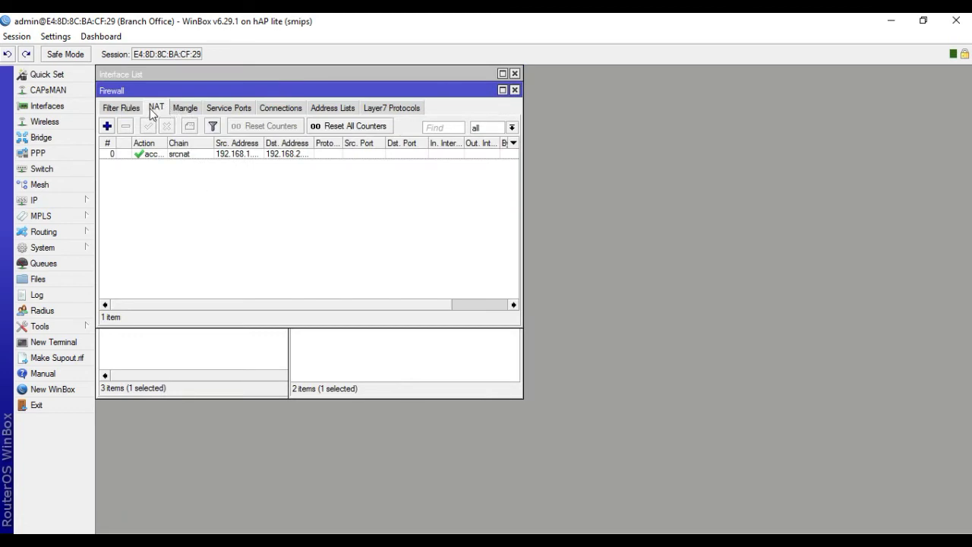
Discard an unfinished NAT rule and return to the Firewall NAT list.
click(107, 126)
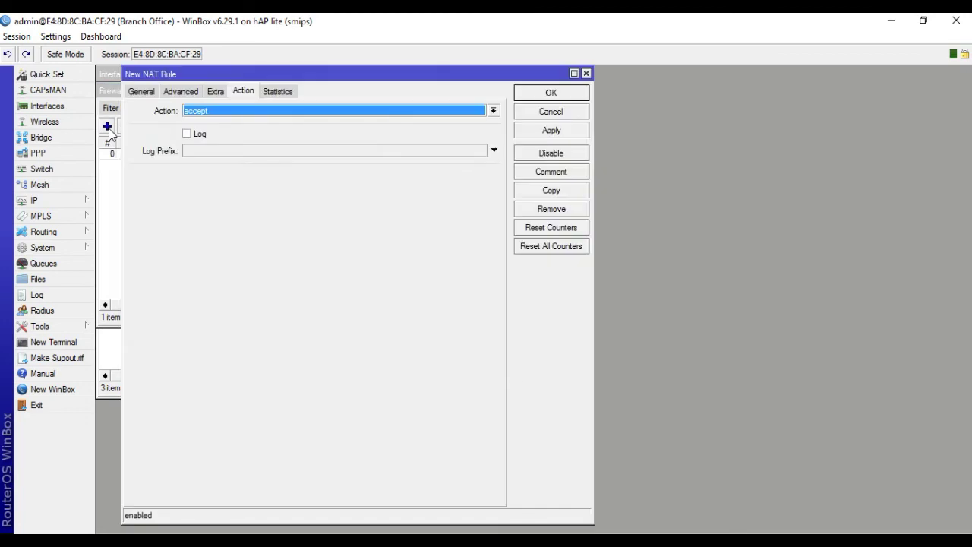
click(145, 93)
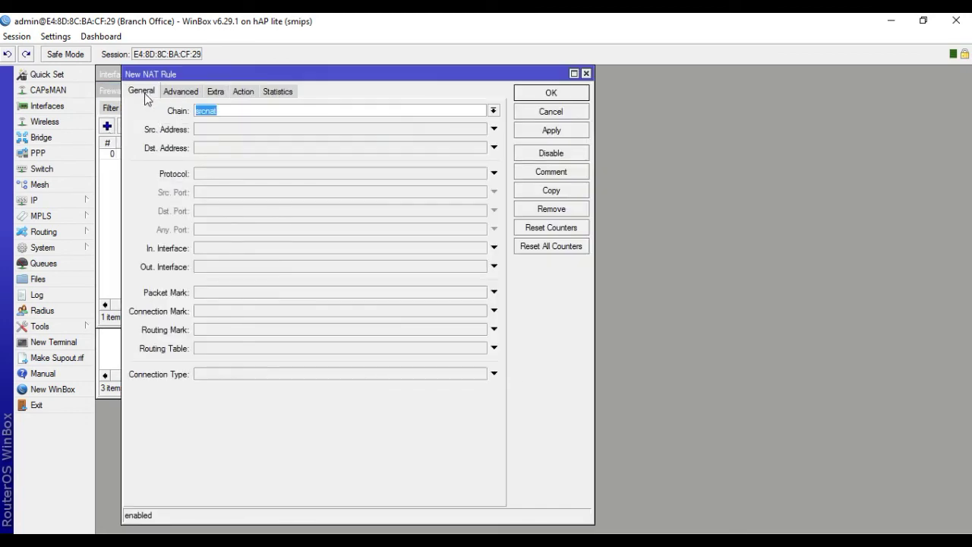
click(586, 72)
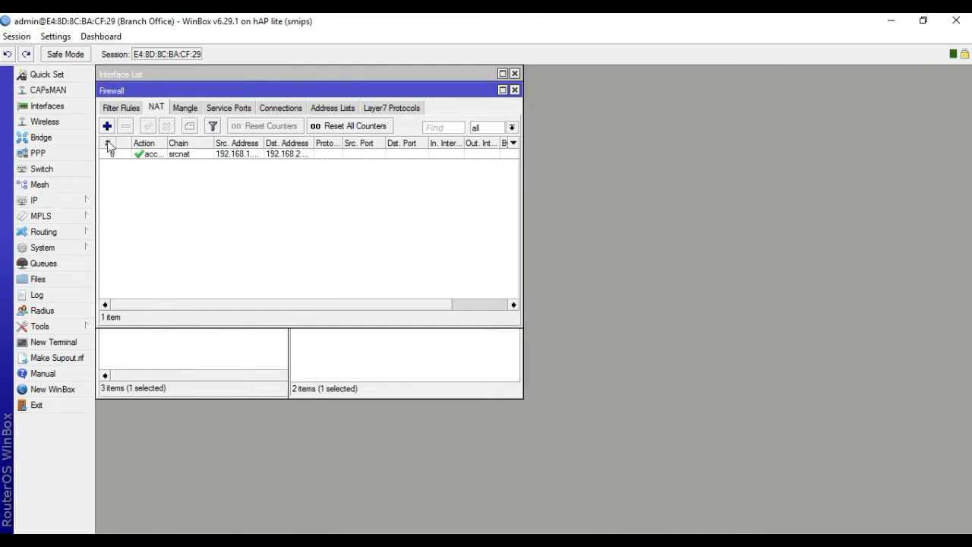
click(38, 200)
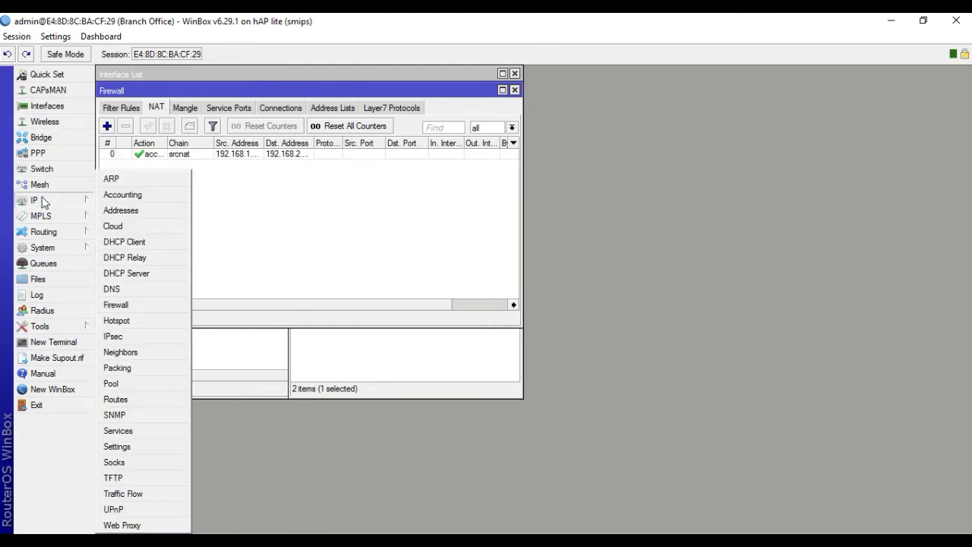
click(123, 306)
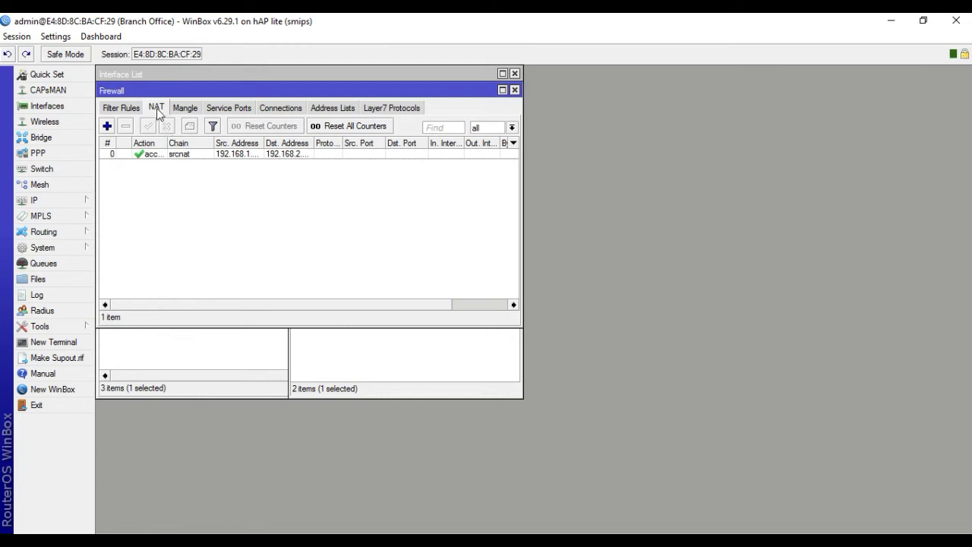
Add a srcnat rule with Out. Interface ether1_WAN and action masquerade, and save it.
click(107, 126)
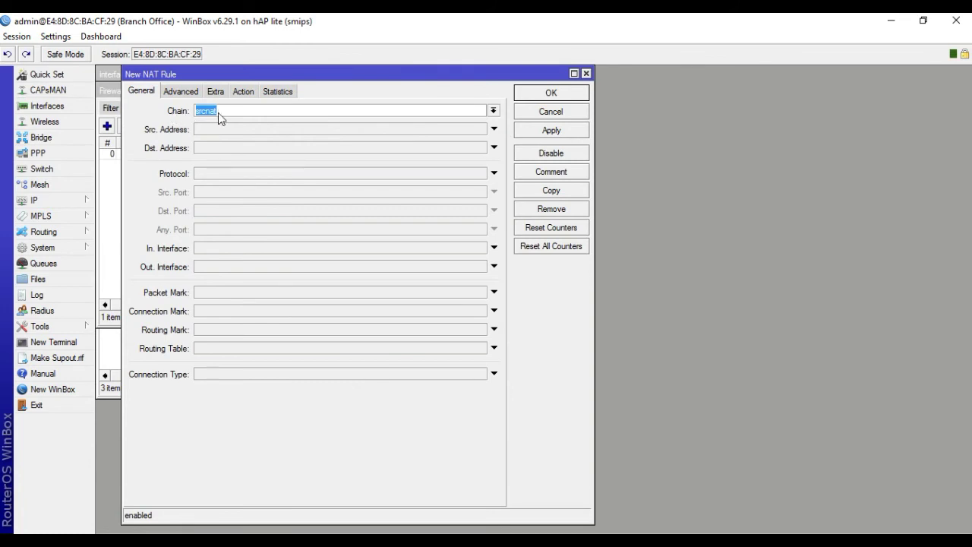
click(206, 270)
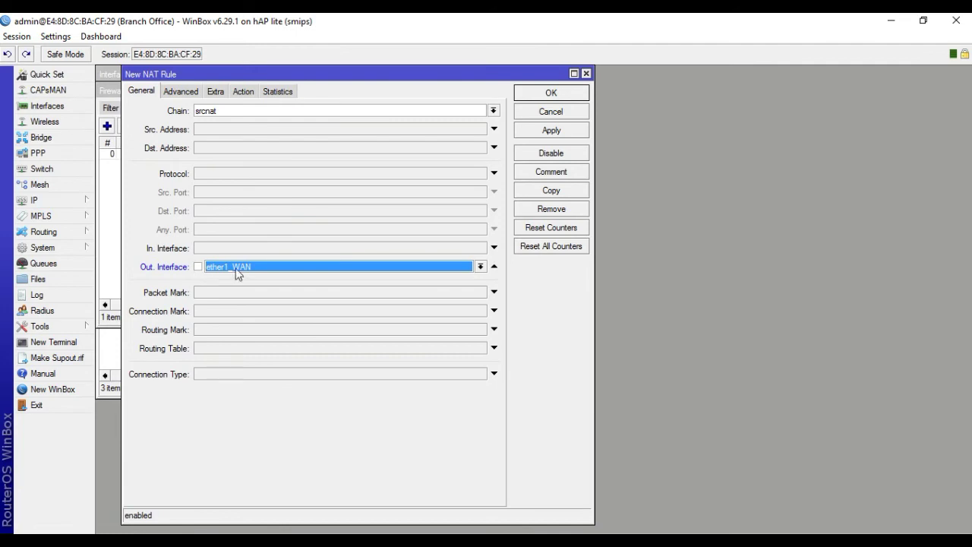
click(243, 91)
click(234, 110)
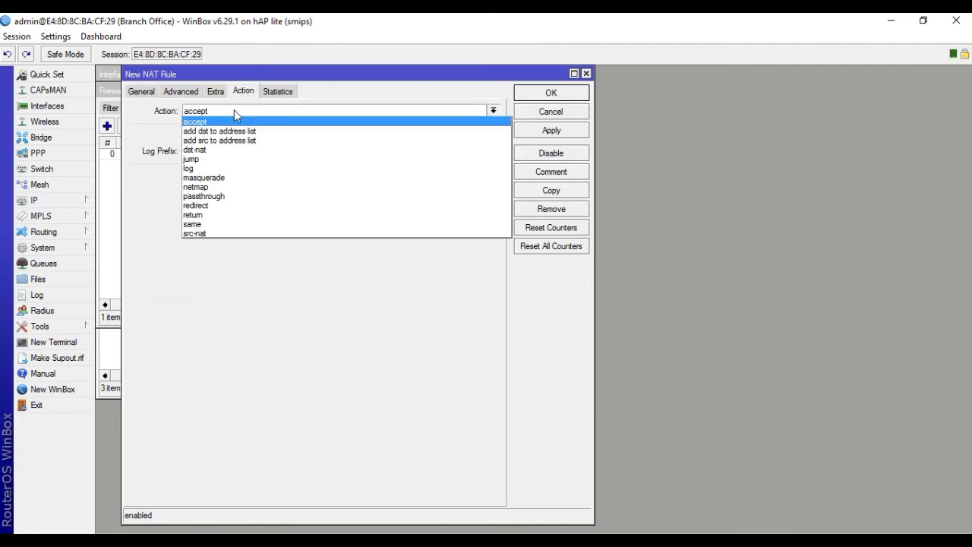
click(223, 175)
click(536, 131)
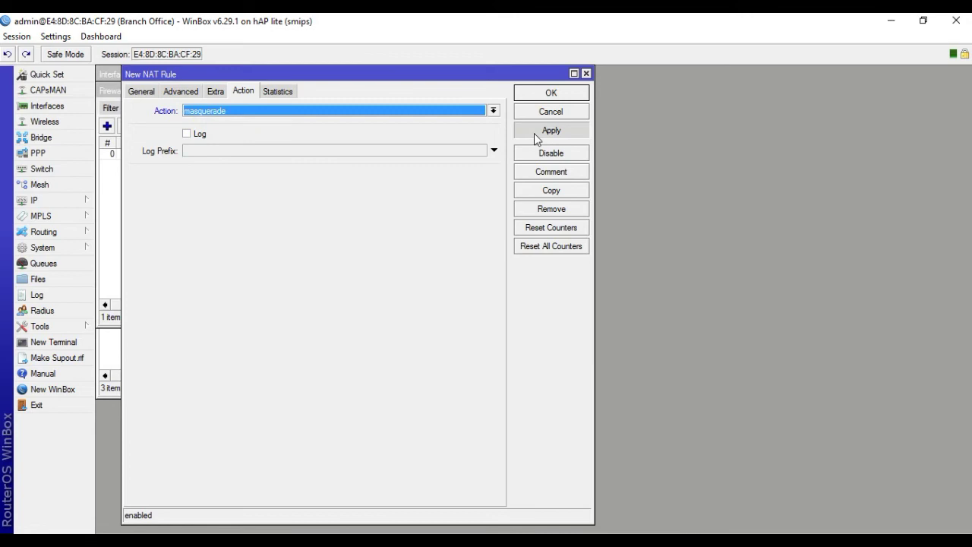
click(549, 94)
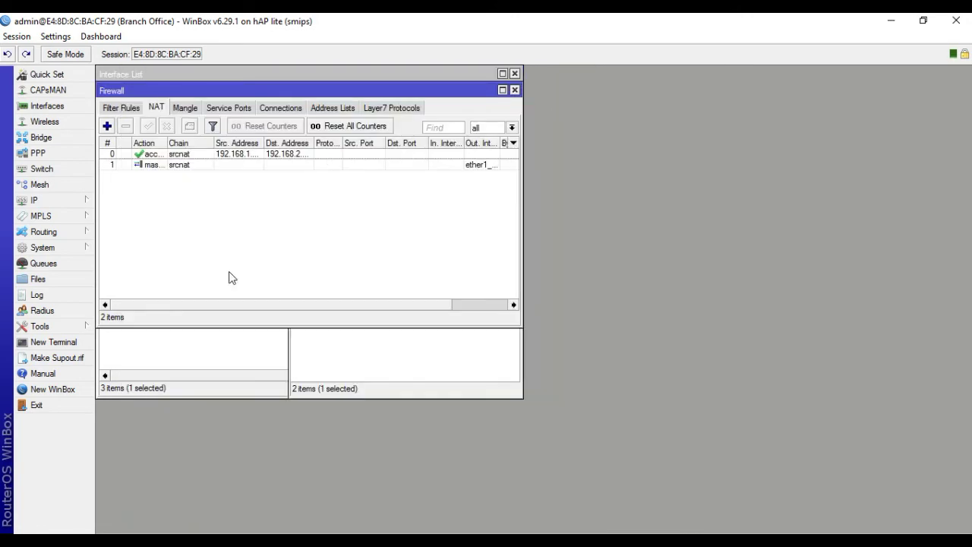
click(35, 201)
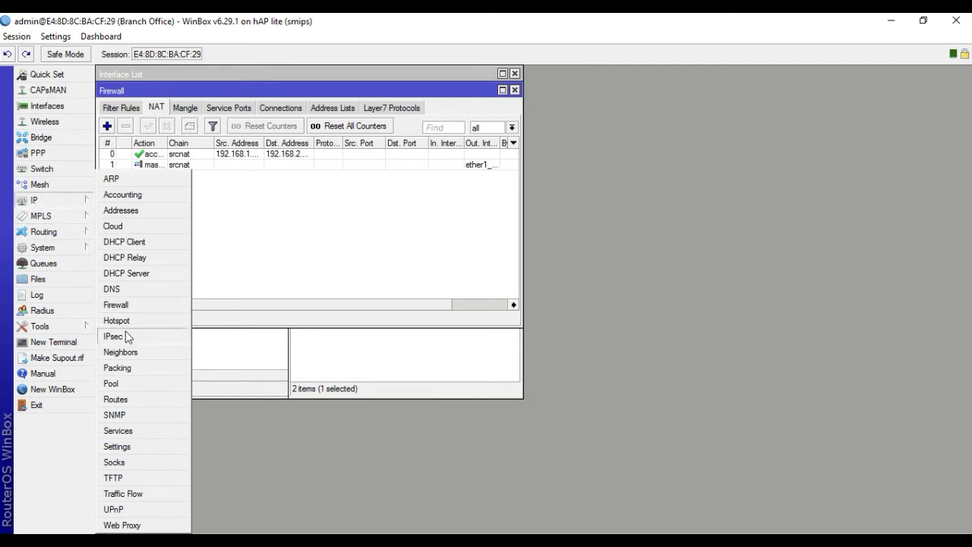
click(124, 337)
click(391, 179)
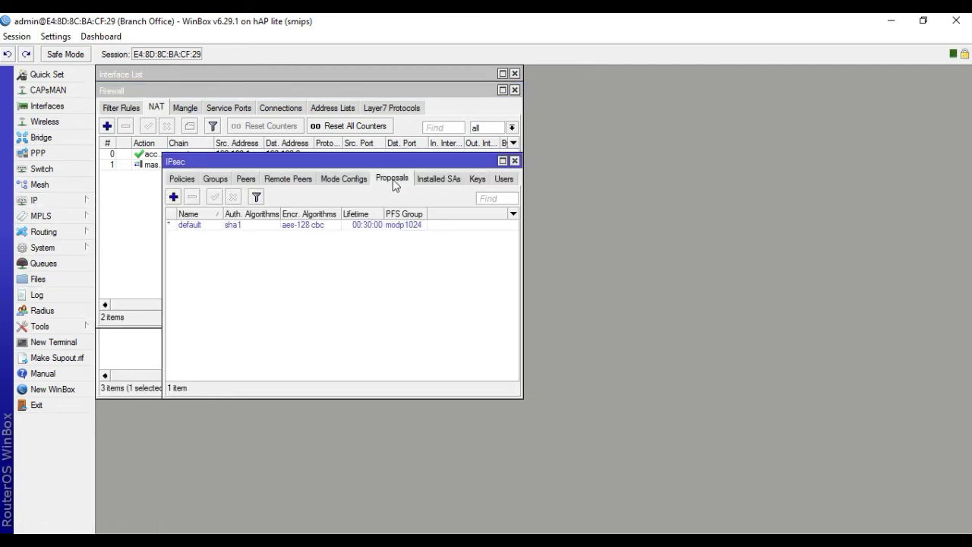
click(173, 197)
click(529, 226)
click(492, 226)
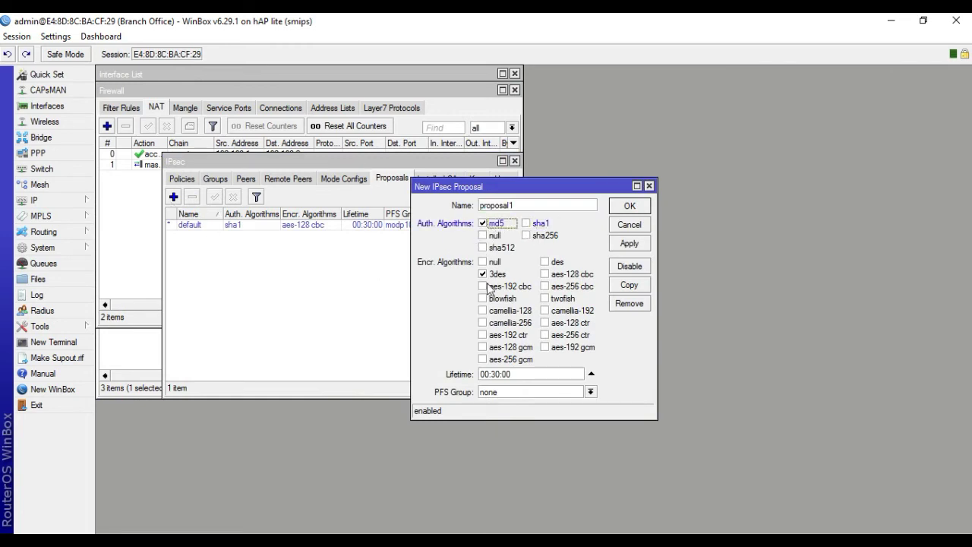
click(628, 208)
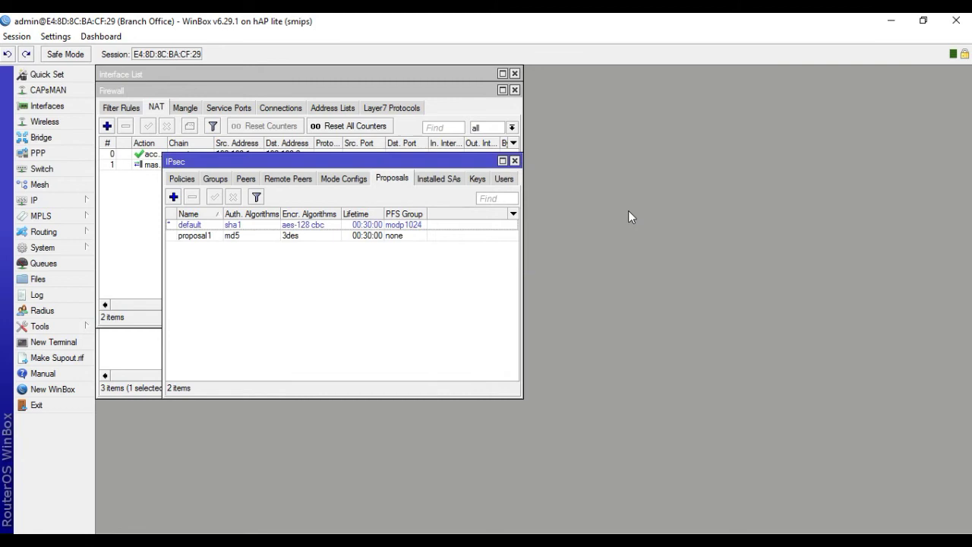
click(34, 199)
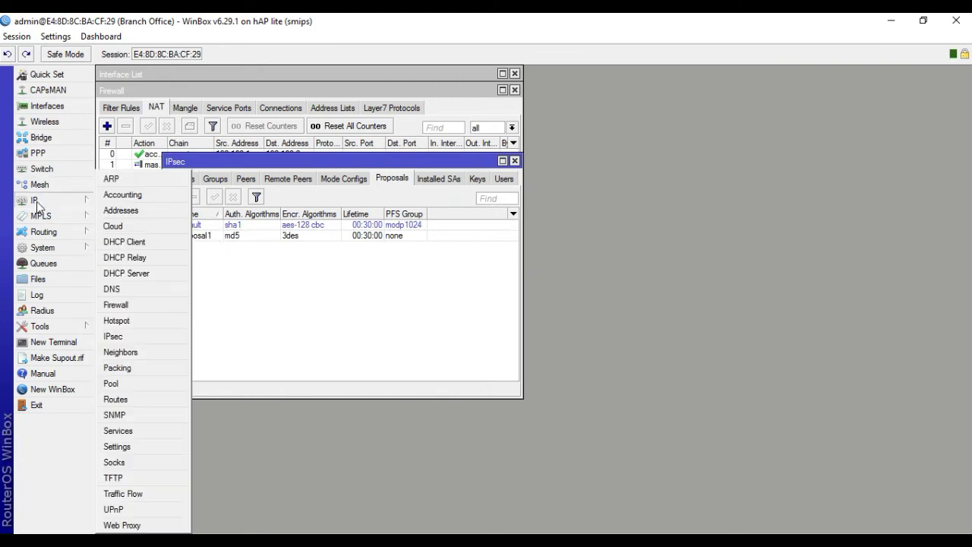
click(121, 341)
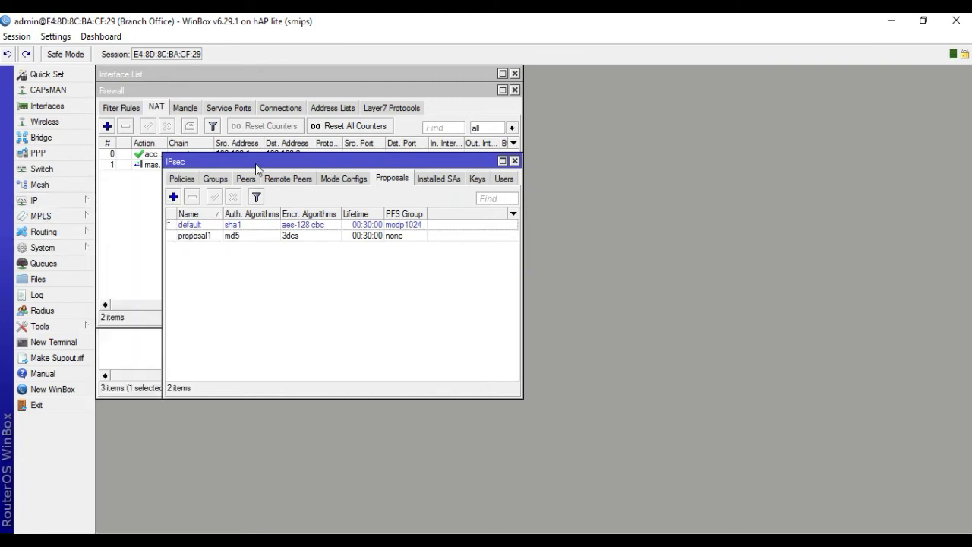
click(250, 180)
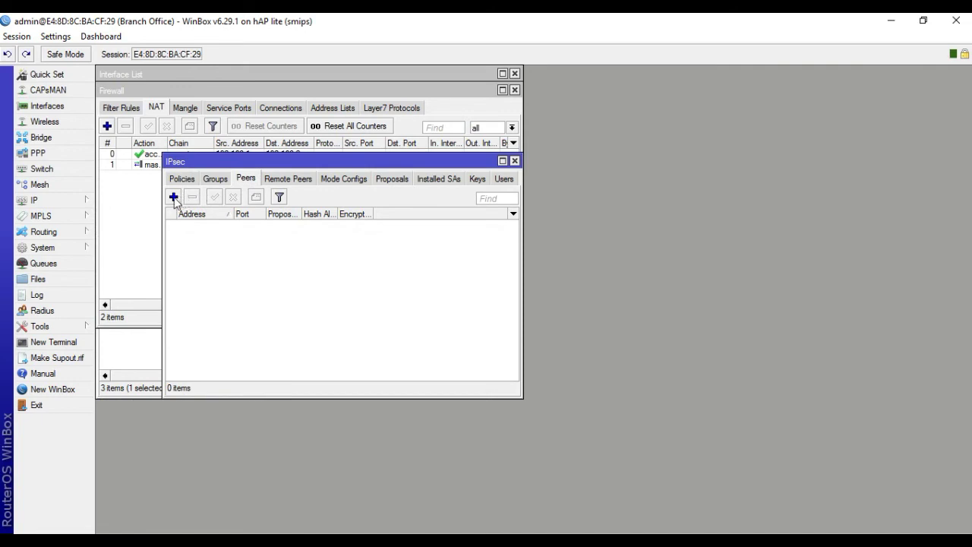
click(174, 197)
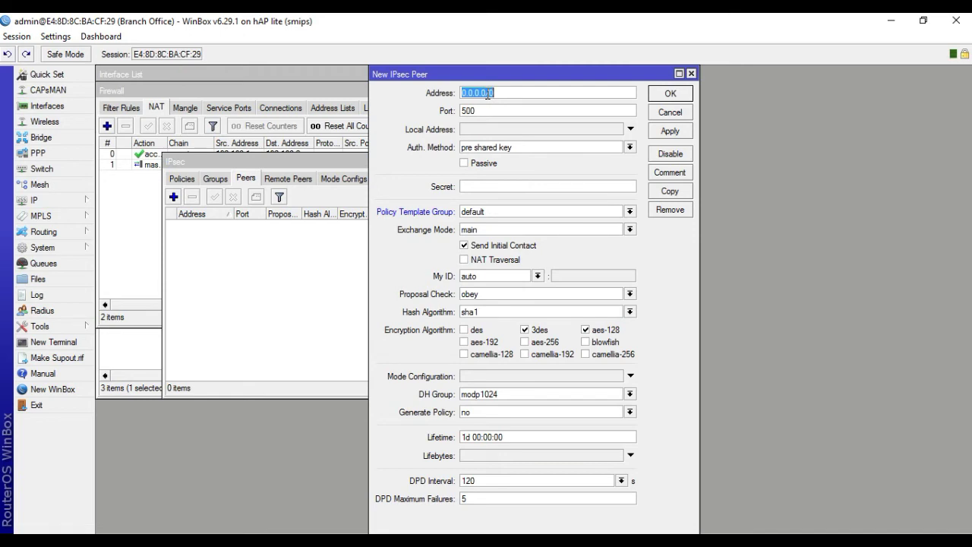
text(104)
key(alt+Tab)
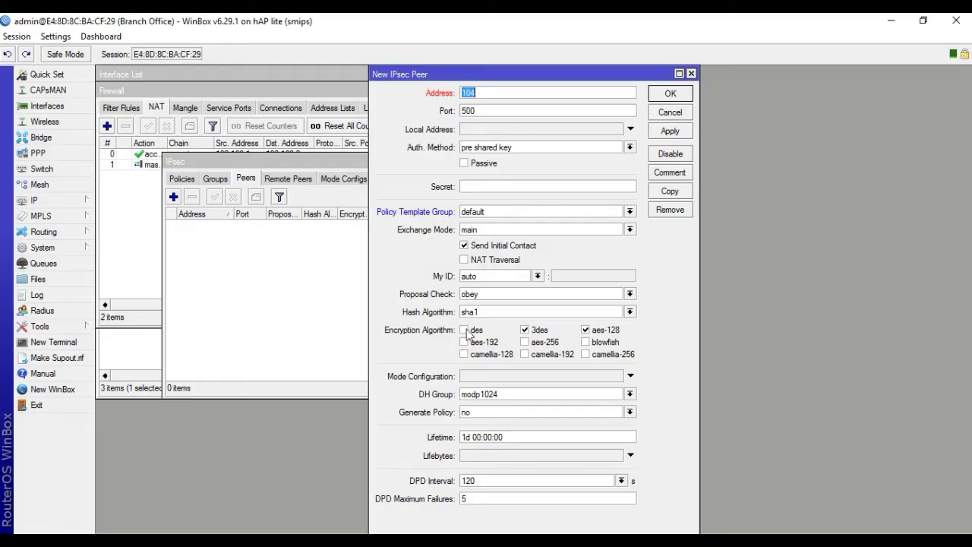
click(479, 94)
text(.10.1.2)
key(Left)
key(Left)
key(Left)
key(Left)
key(Left)
key(Left)
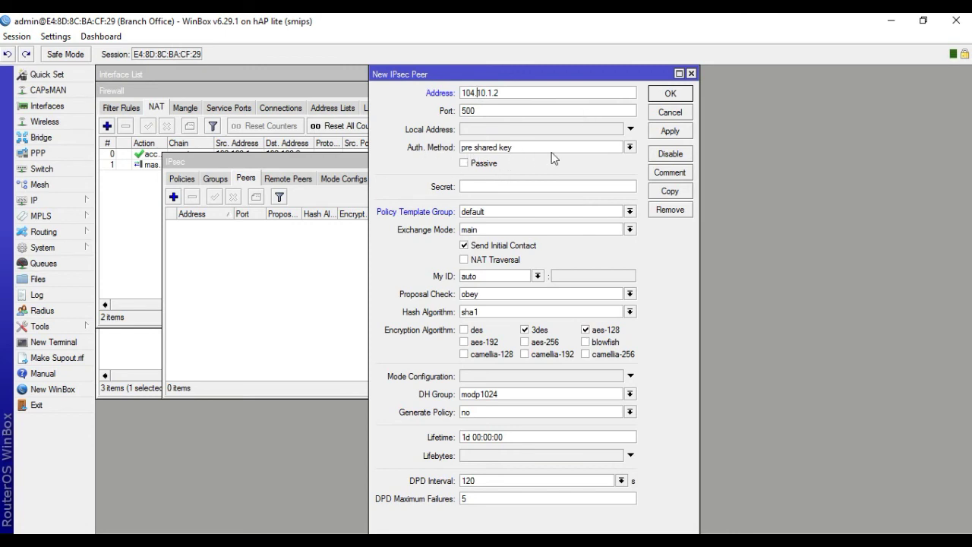
click(477, 185)
click(668, 130)
click(666, 96)
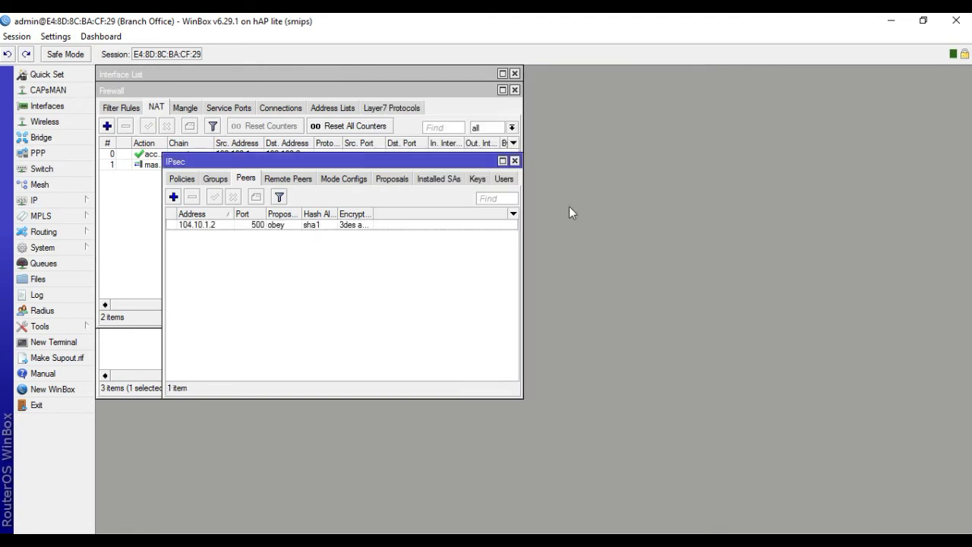
Start a new IPsec policy using ah&esp protocols with SA source 202.191.20.2.
click(34, 200)
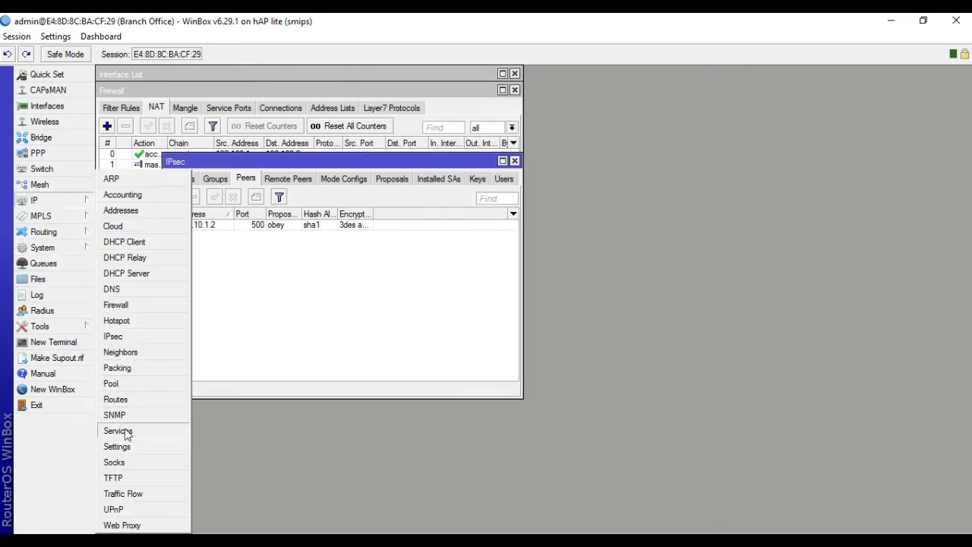
click(137, 340)
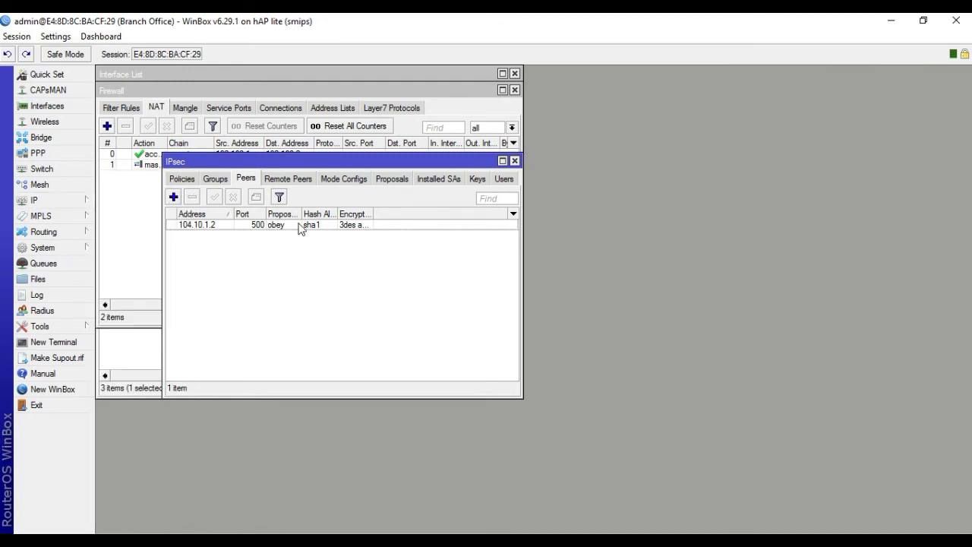
click(189, 180)
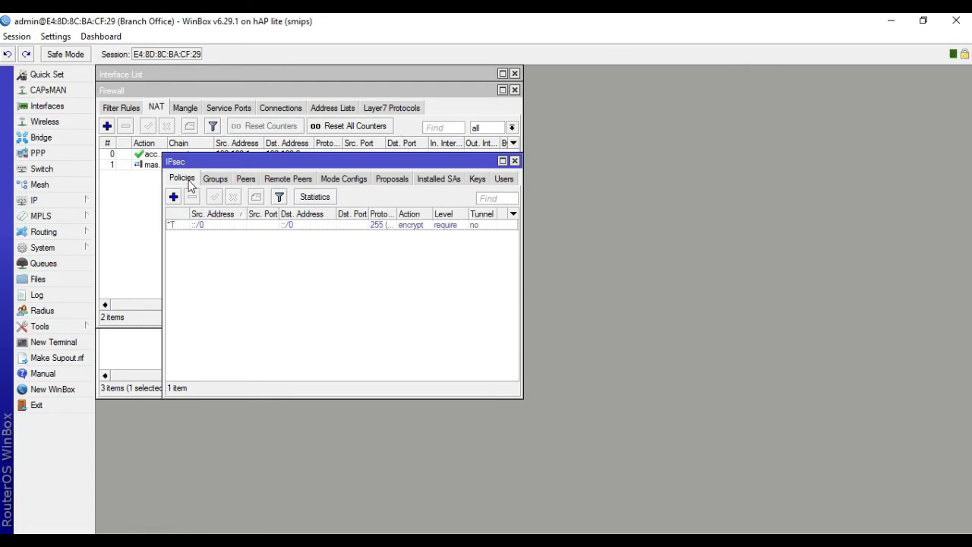
click(173, 197)
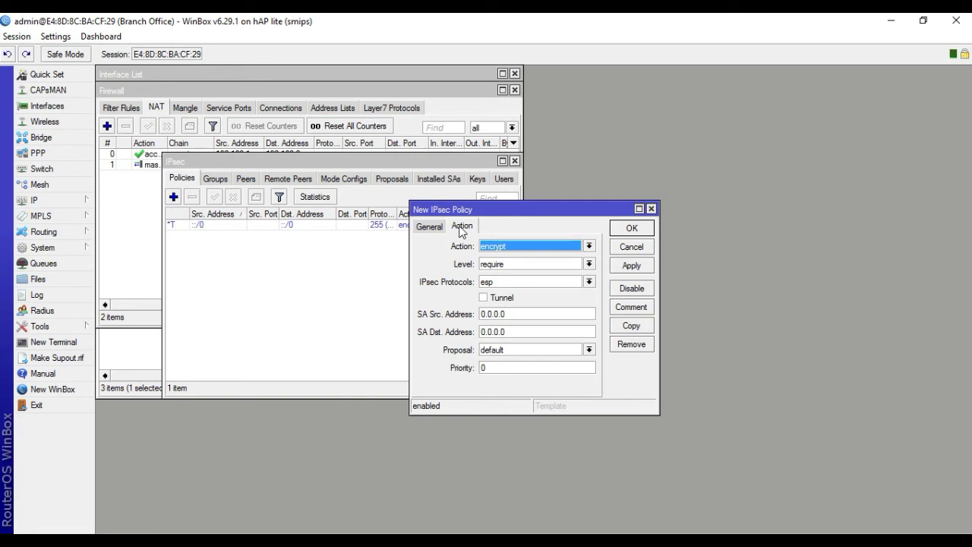
click(509, 282)
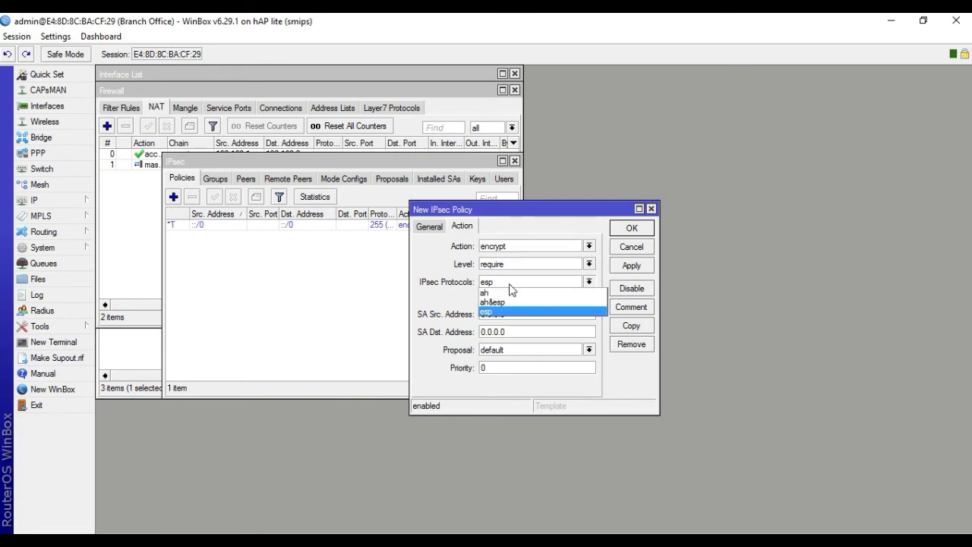
click(505, 302)
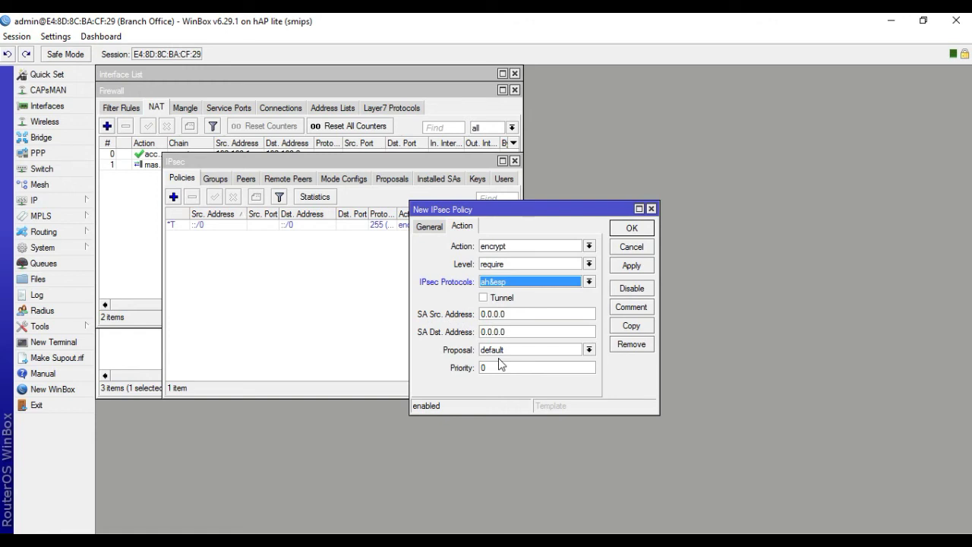
click(512, 315)
key(BackSpace)
key(BackSpace)
key(BackSpace)
key(BackSpace)
key(BackSpace)
key(BackSpace)
key(BackSpace)
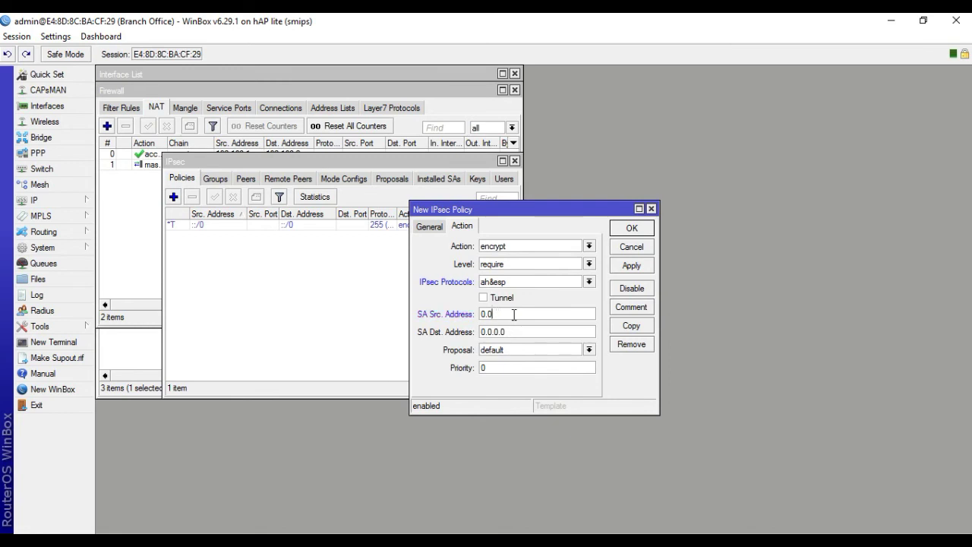
text(202.191.20.2)
Set SA destination 104.10.1.2, enable tunnel mode, and save the policy.
click(513, 331)
key(BackSpace)
key(BackSpace)
key(BackSpace)
key(BackSpace)
key(BackSpace)
key(BackSpace)
key(BackSpace)
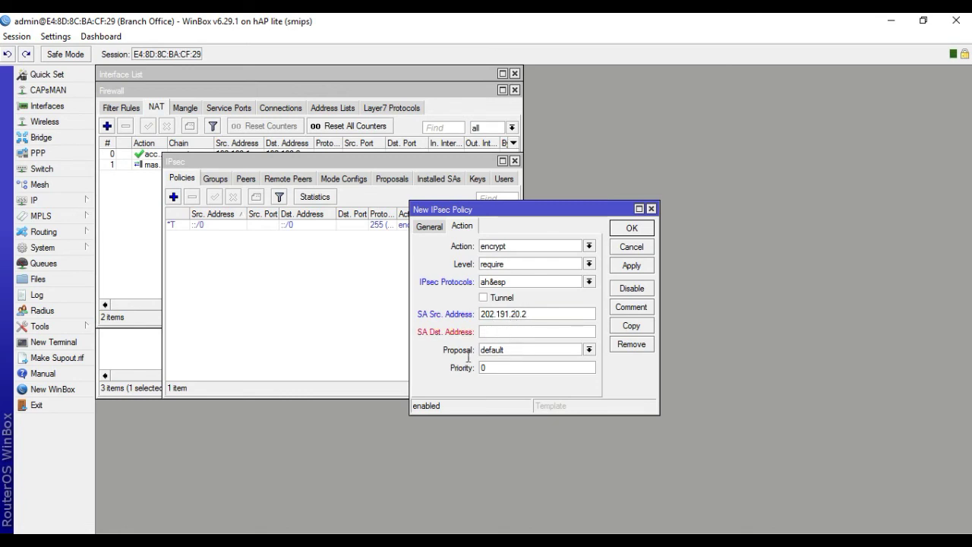
key(alt+Tab)
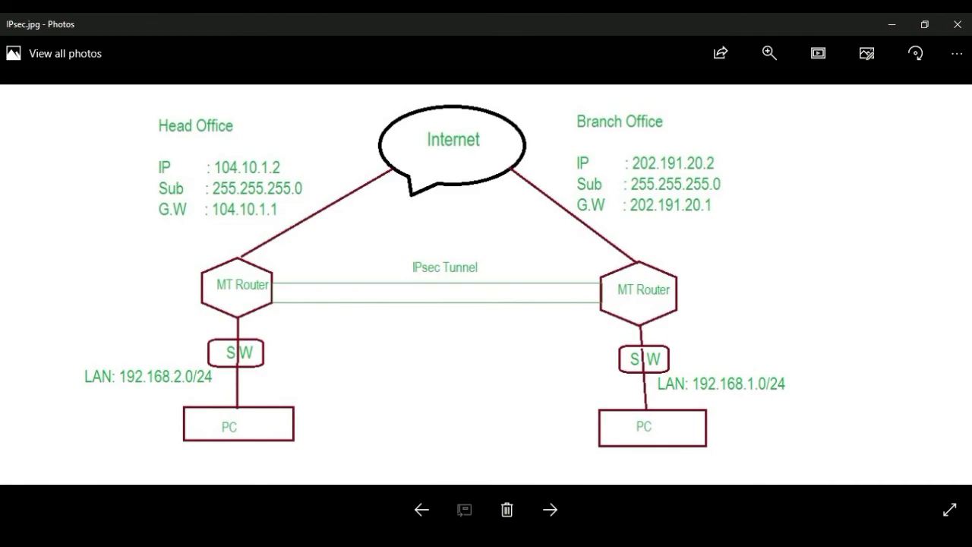
key(alt+Tab)
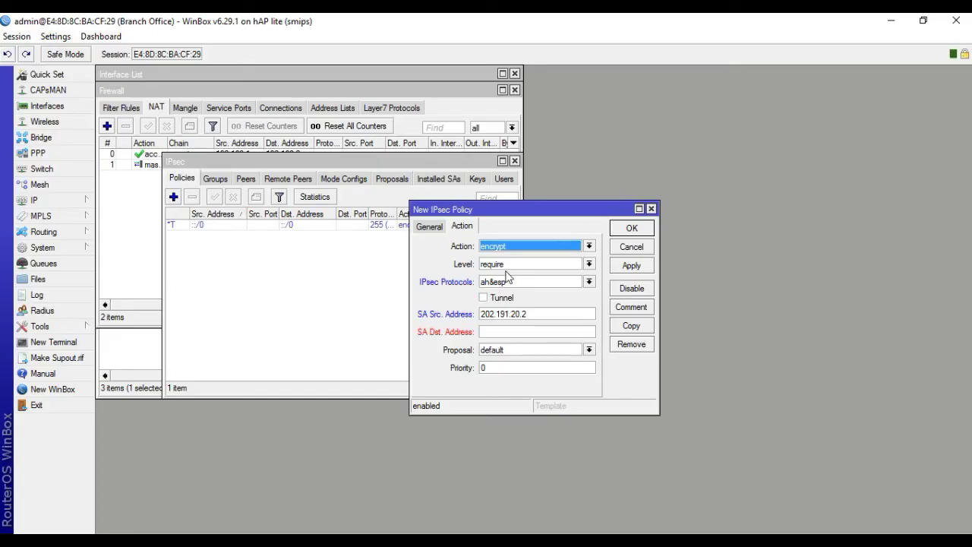
click(509, 332)
text(1)
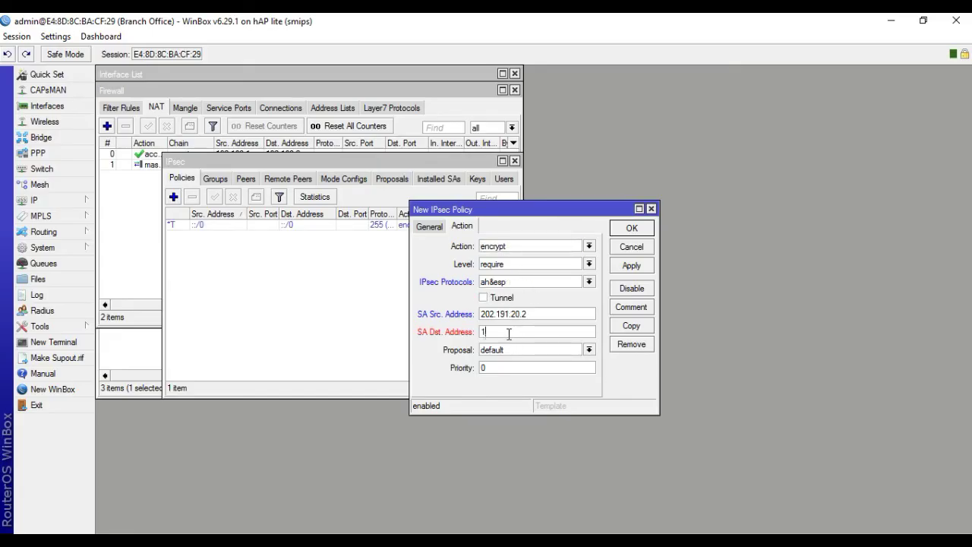
text(04.10.1.2)
click(484, 298)
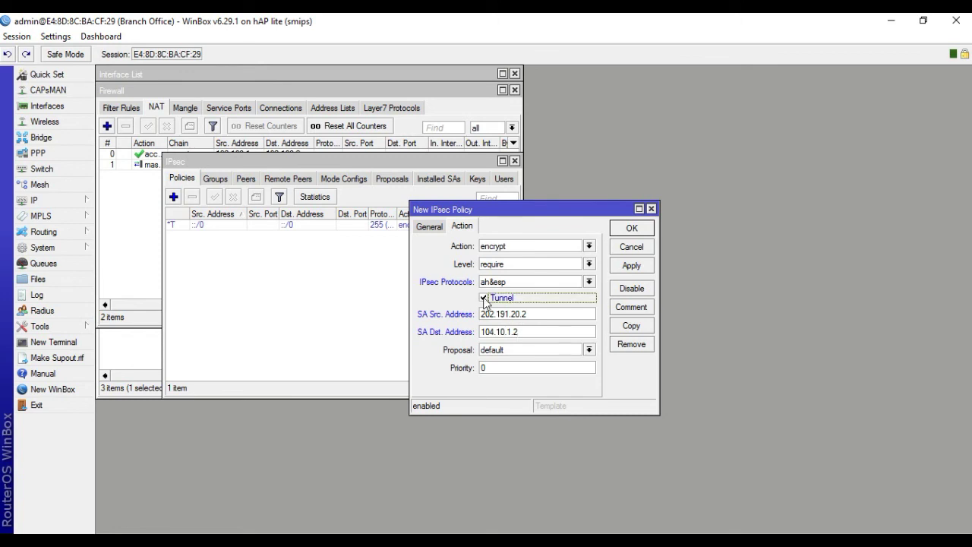
click(631, 267)
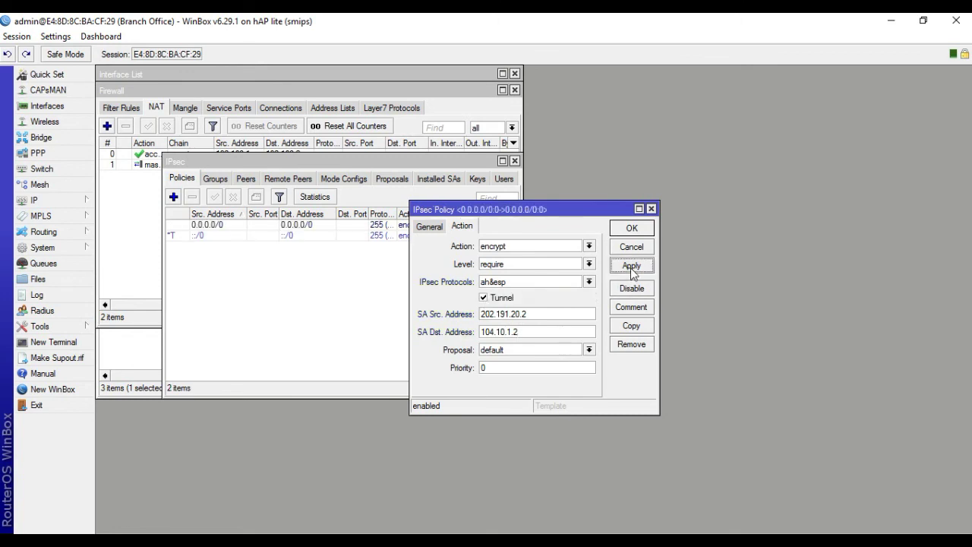
click(631, 230)
Check peer 104.10.1.2 and its active 202.191.20.2 to 104.10.1.2 remote peer connection.
click(246, 181)
click(202, 228)
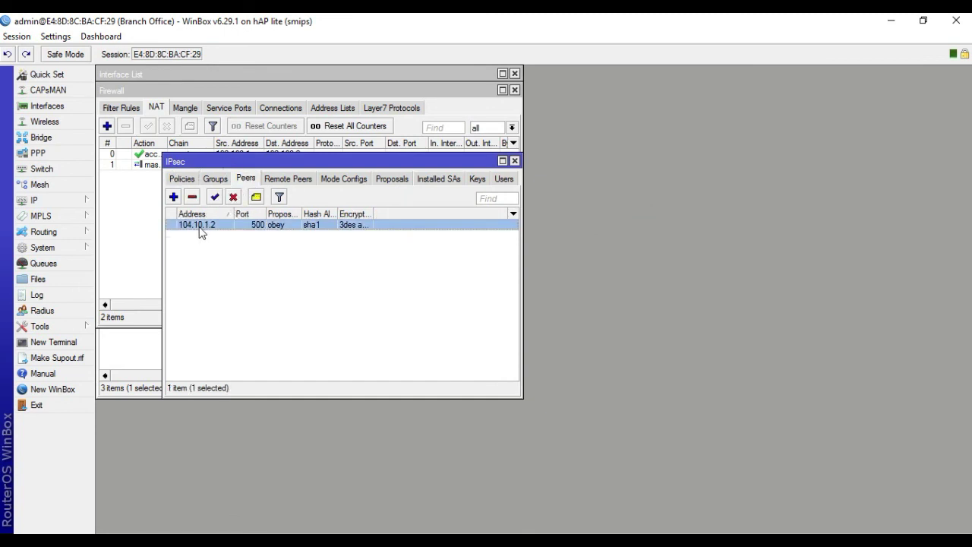
click(293, 180)
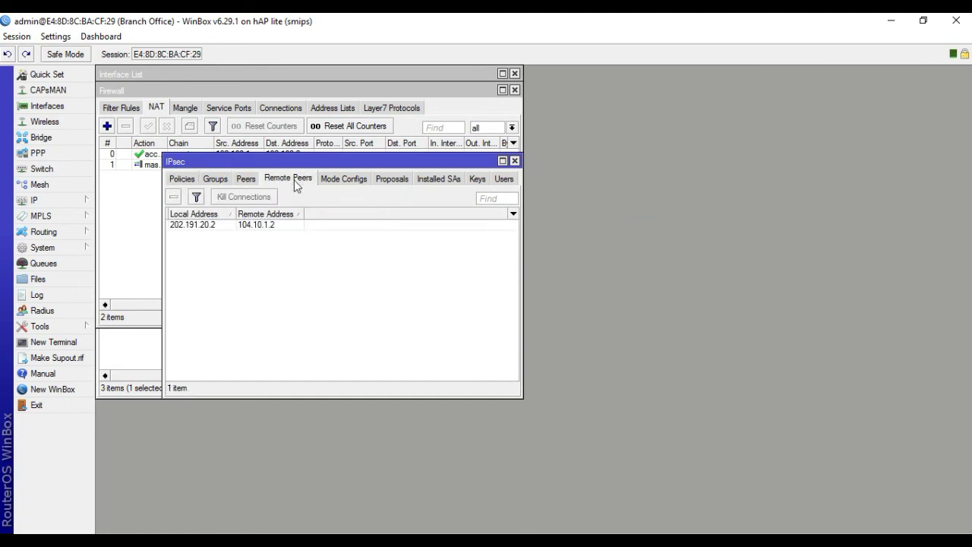
click(191, 227)
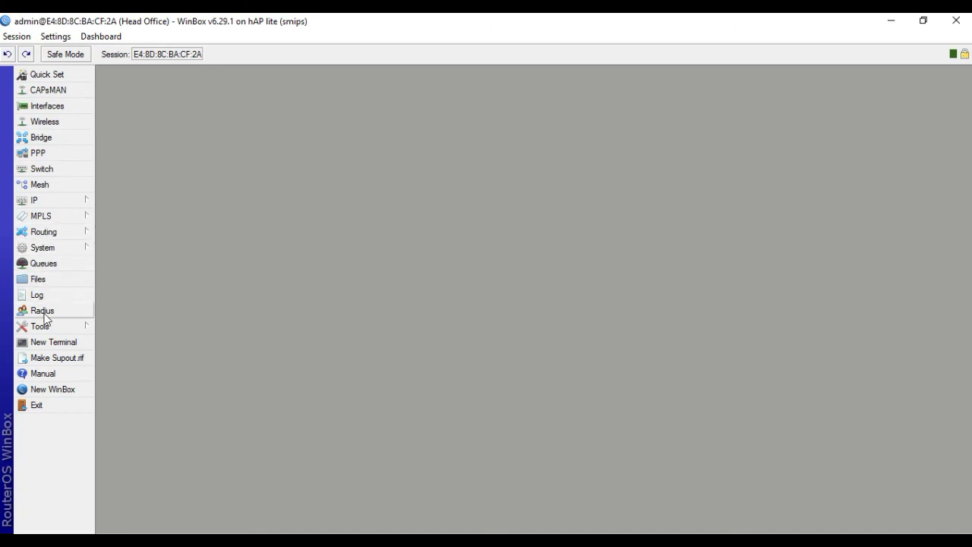
Open a New Terminal and enter ping 192.168.1.1 at the prompt.
click(55, 343)
text(ping )
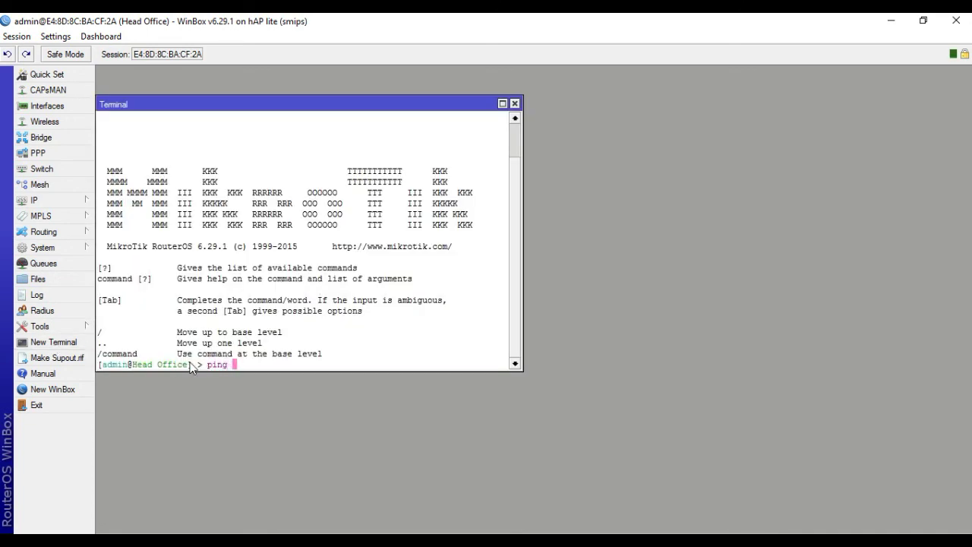
text(192.168.1.1)
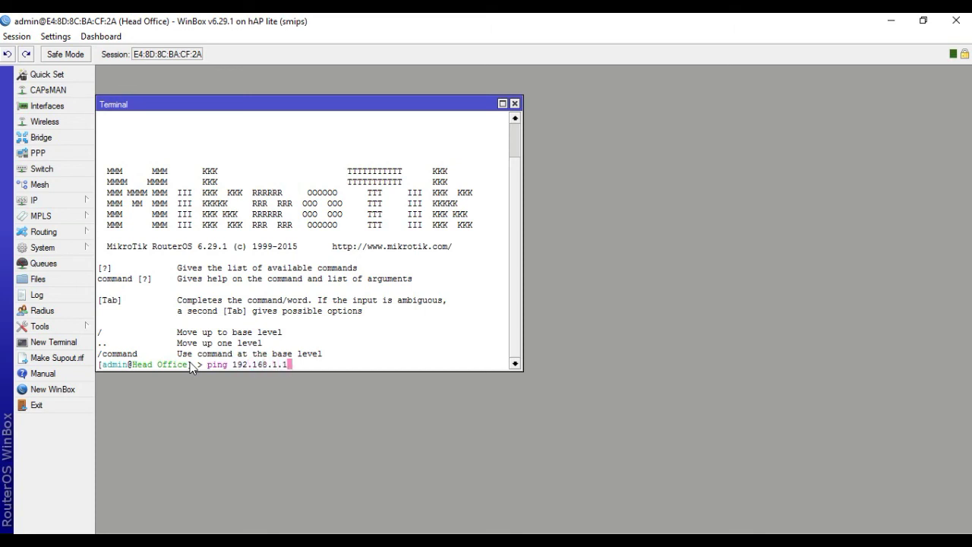